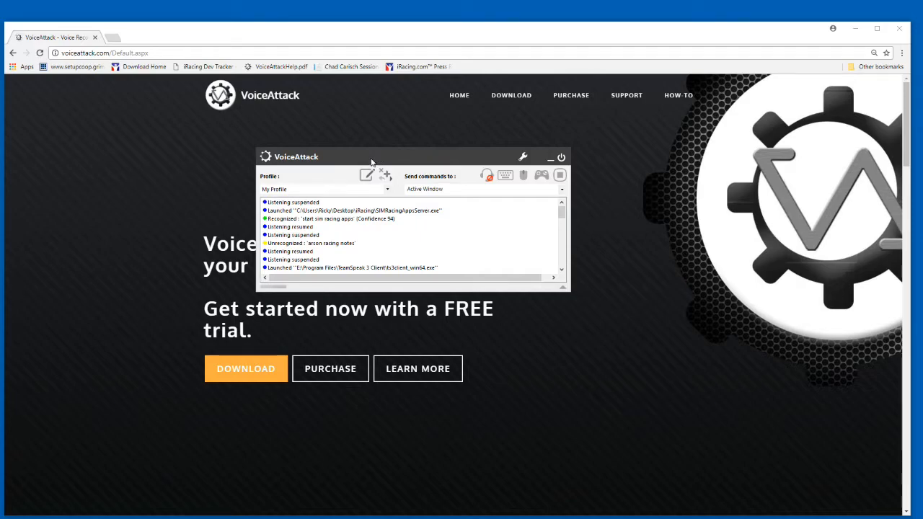
Open the VoiceAttack options and review which joysticks are assigned and enabled.
click(490, 175)
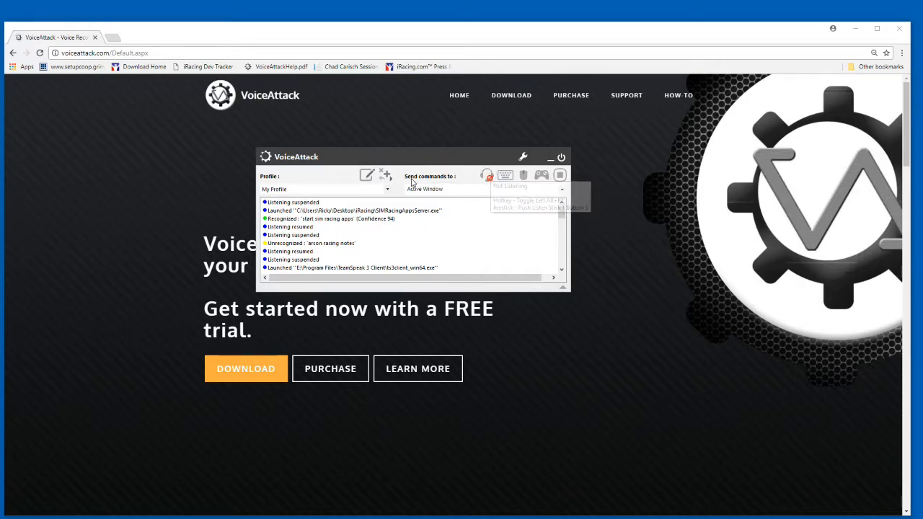
click(524, 159)
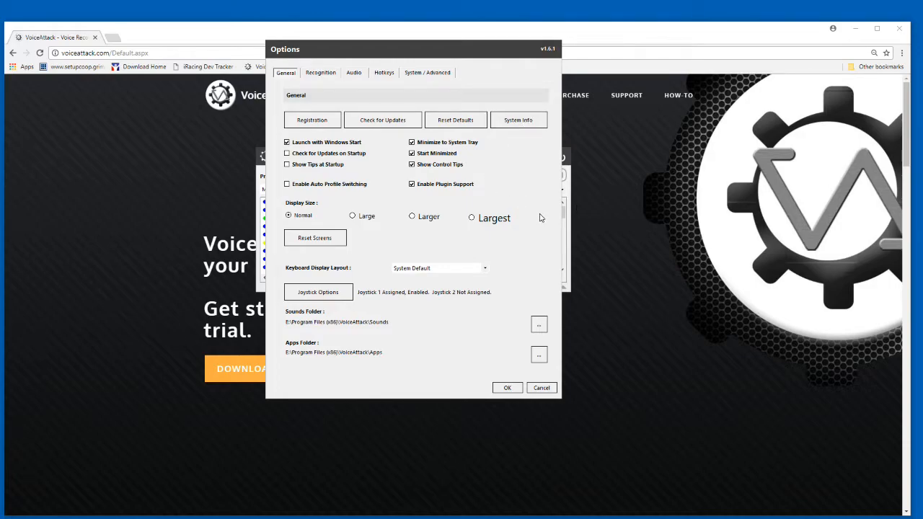
click(318, 295)
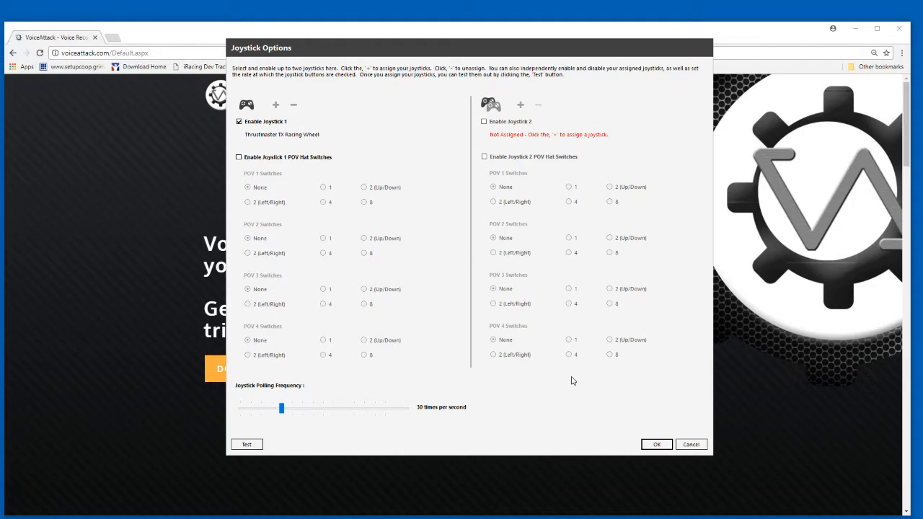
click(656, 445)
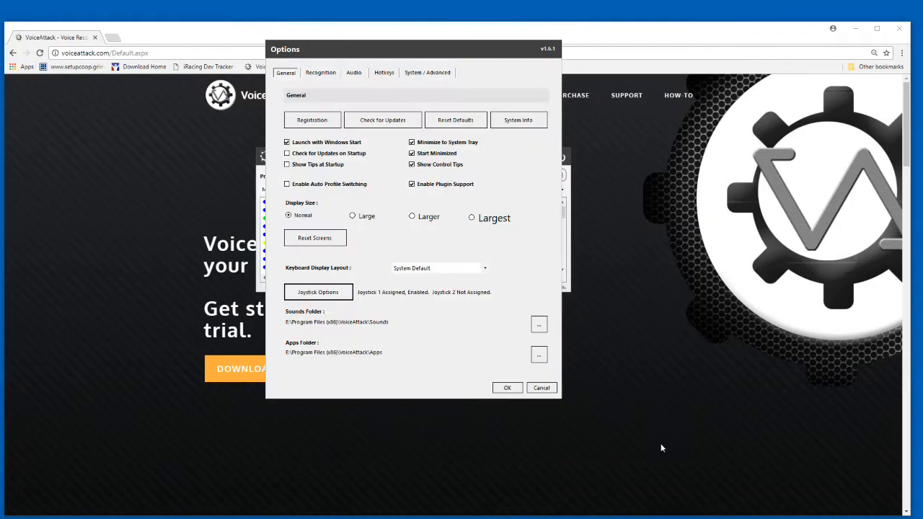
Examine the joystick button assigned to global listening and the behaviour chosen for when it is held.
click(385, 73)
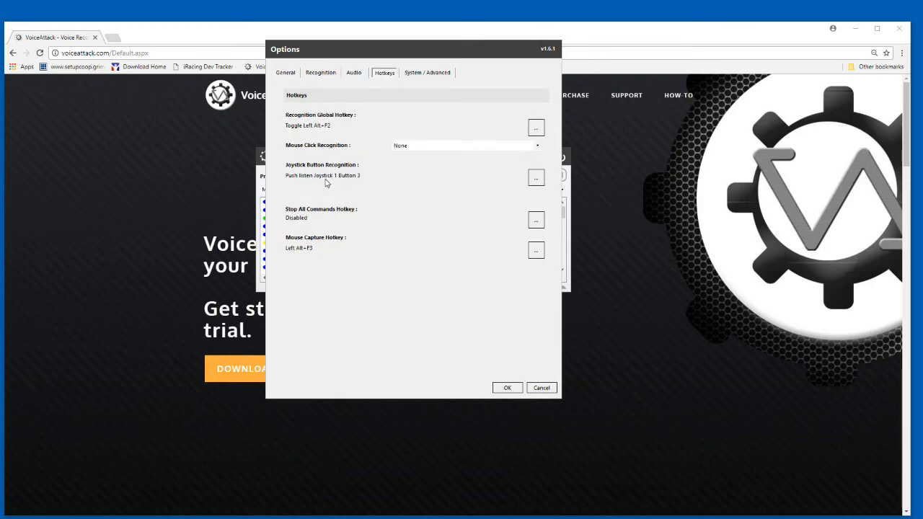
click(536, 181)
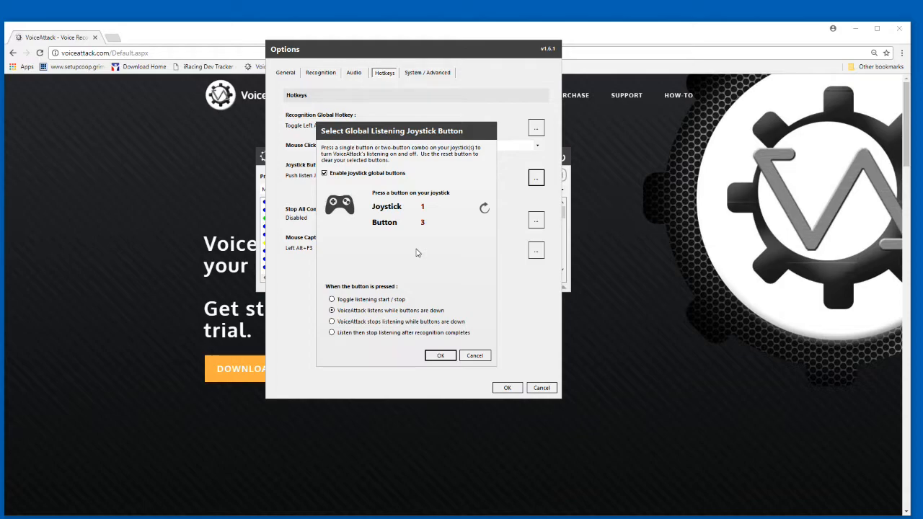
click(440, 356)
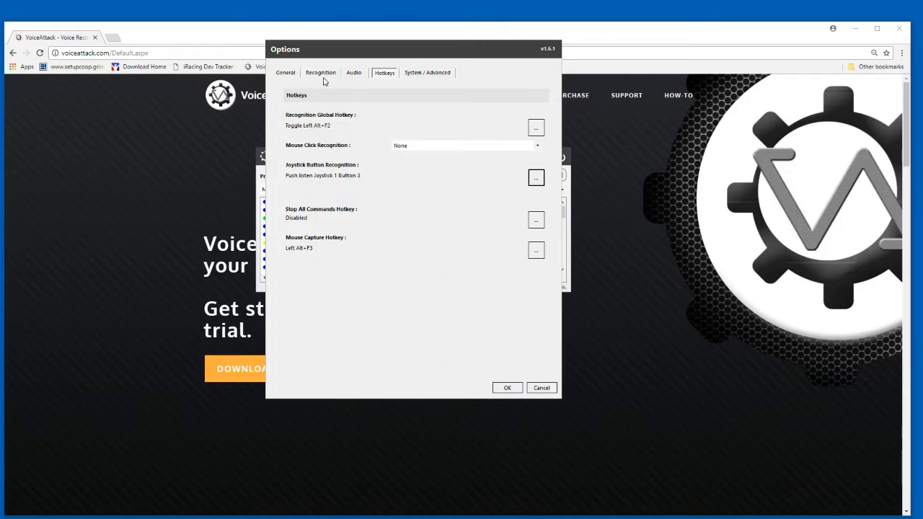
Look through the audio, recognition, advanced and general options, and close the options dialog.
click(355, 74)
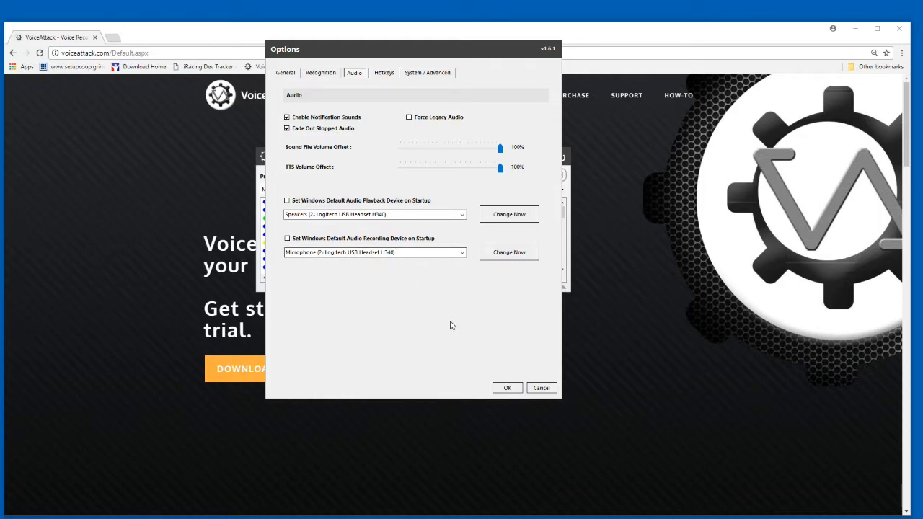
click(318, 73)
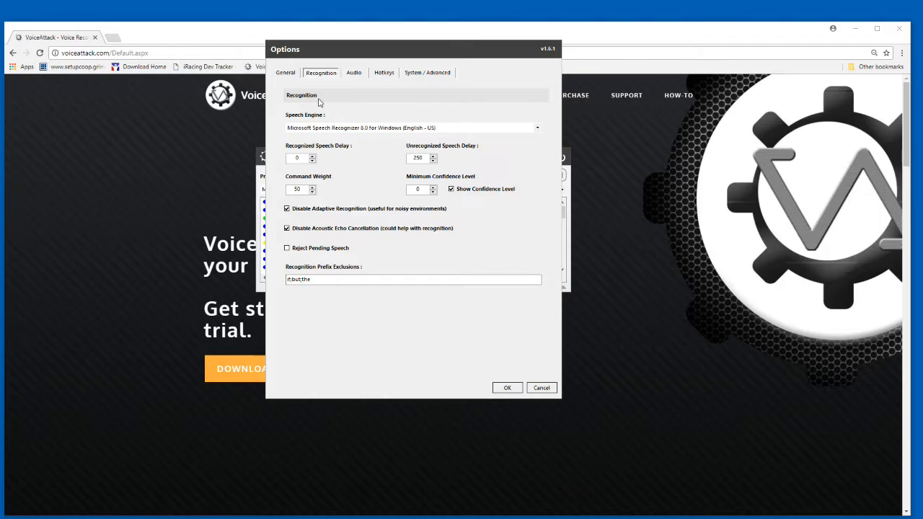
click(414, 75)
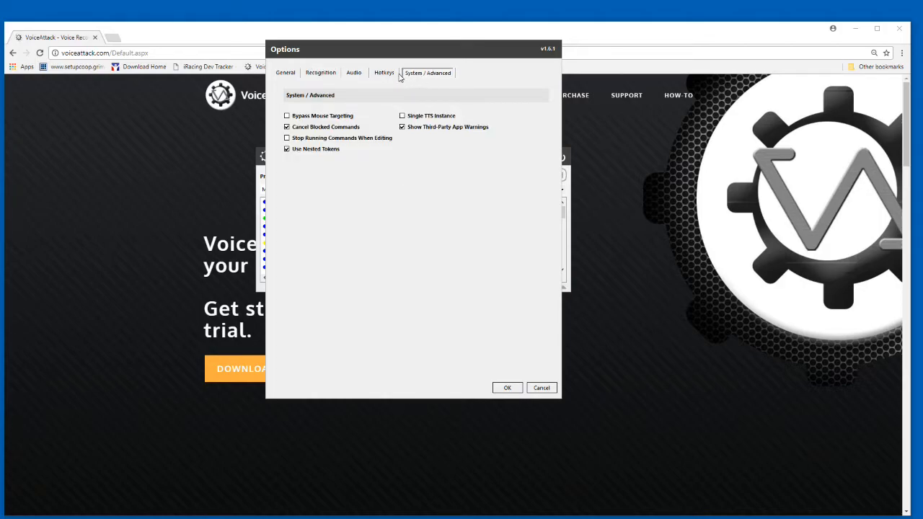
click(316, 75)
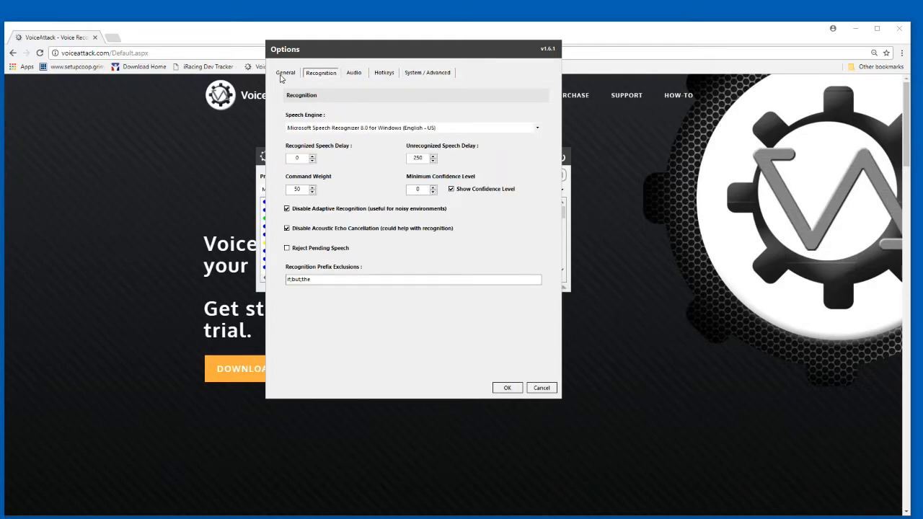
click(281, 75)
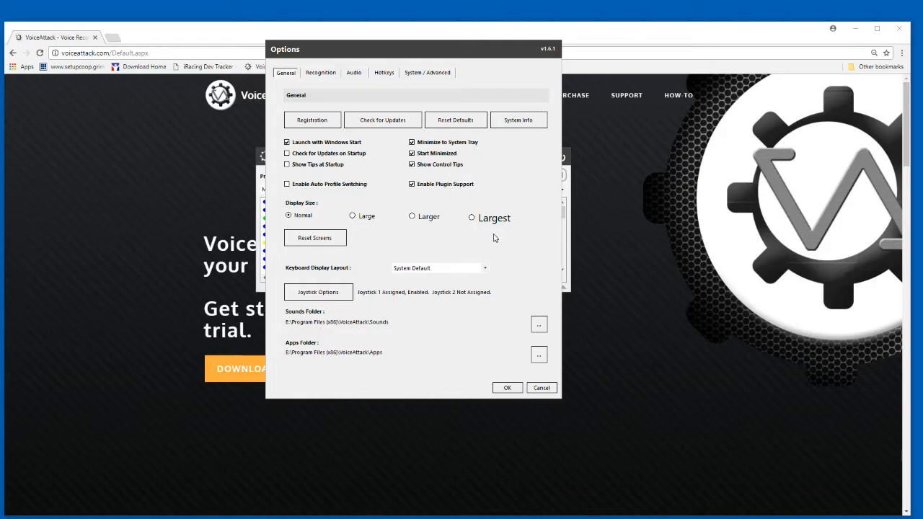
click(507, 389)
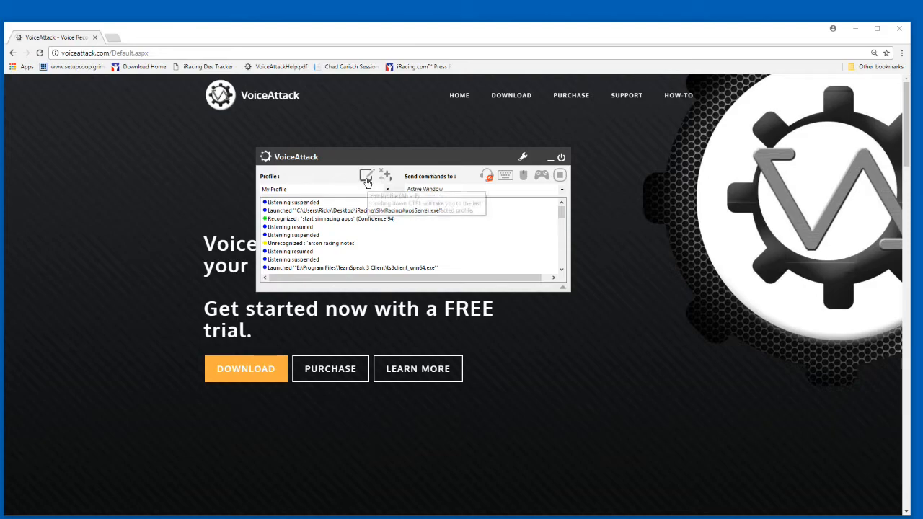
Open My Profile for editing, leave the last edited command unchanged, and sort the command list by category.
click(366, 177)
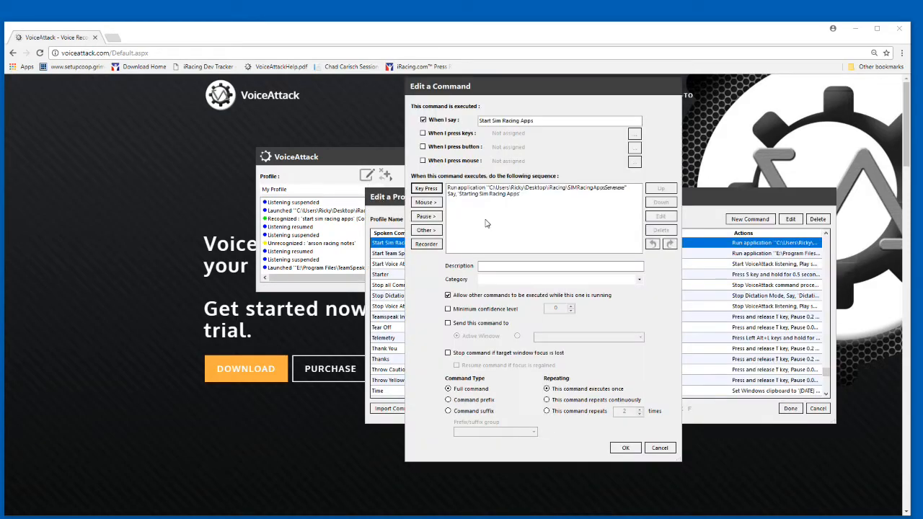
click(656, 449)
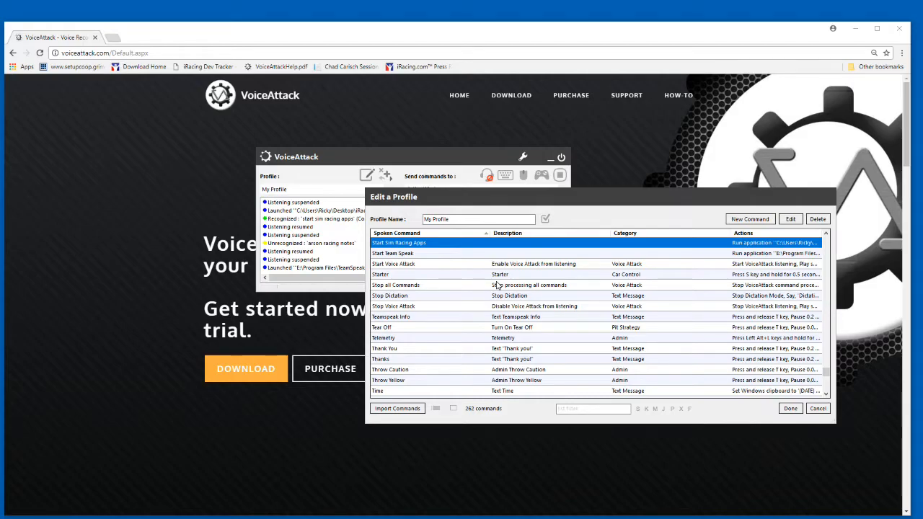
drag(828, 377, 831, 299)
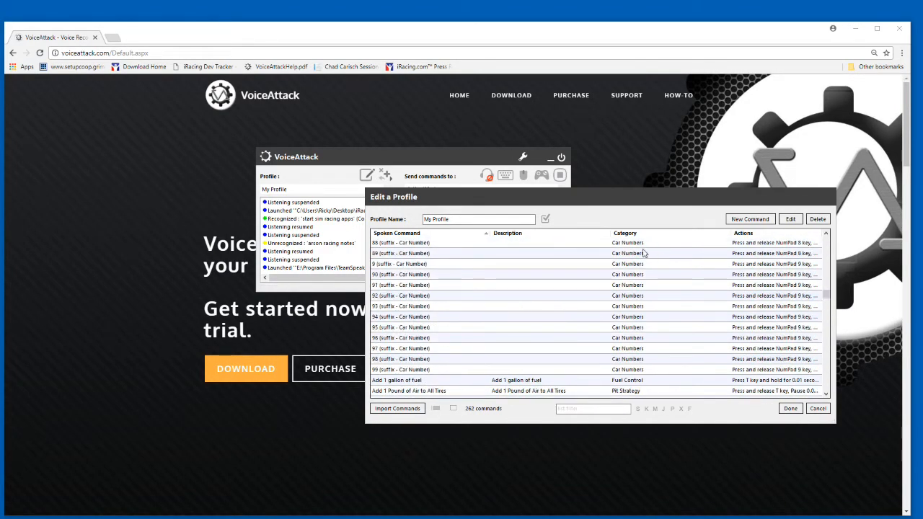
click(633, 233)
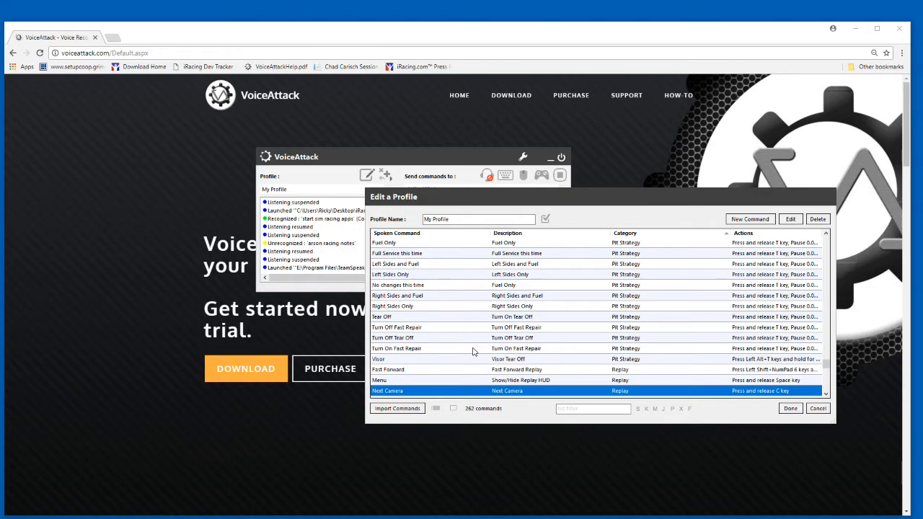
scroll(827, 366, up, 1)
scroll(827, 366, up, 3)
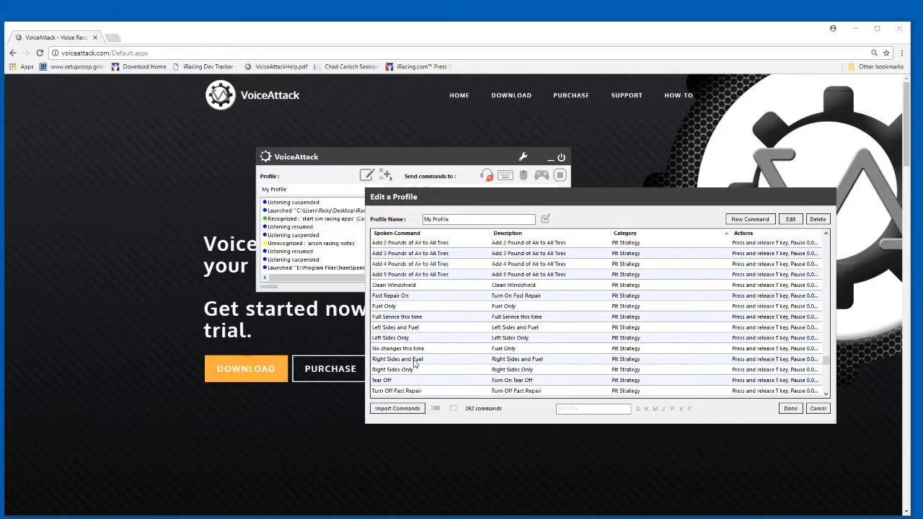
Examine the full action sequence of the Right Sides and Fuel command and try its output in a blank Notepad++ document.
double_click(415, 360)
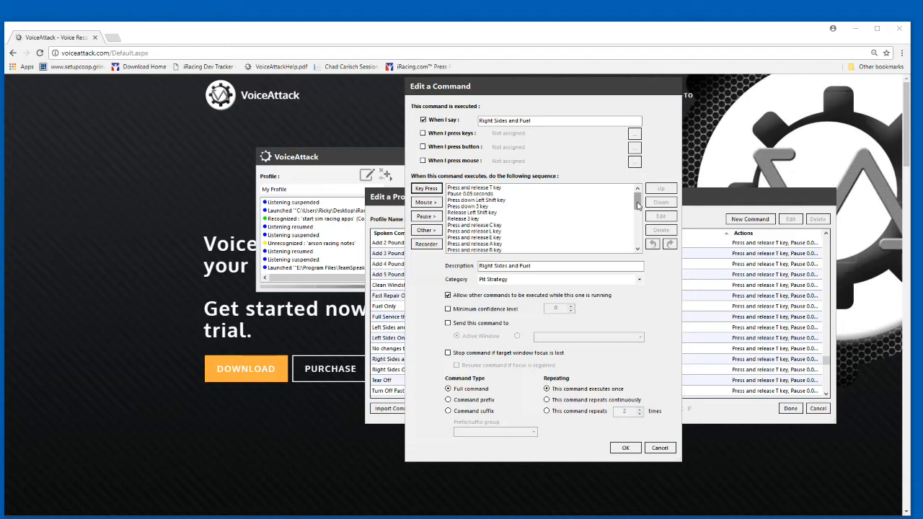
drag(637, 206, 638, 245)
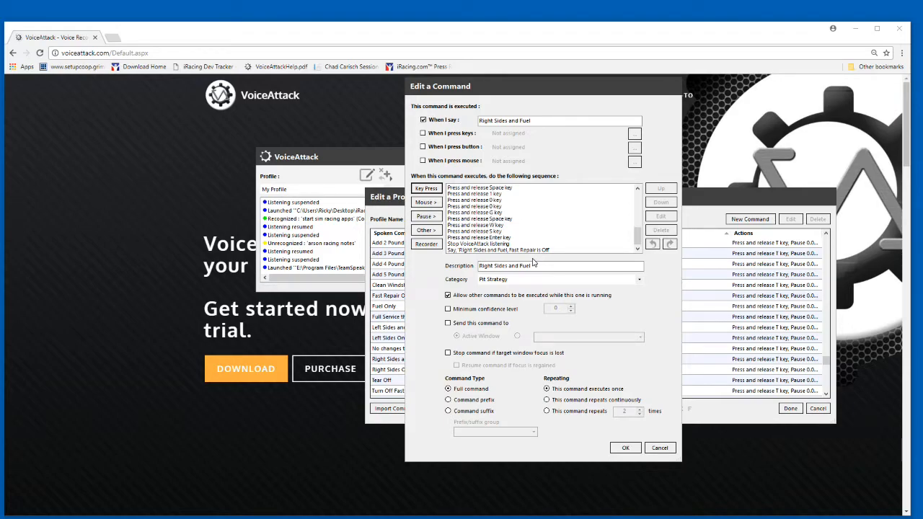
click(660, 448)
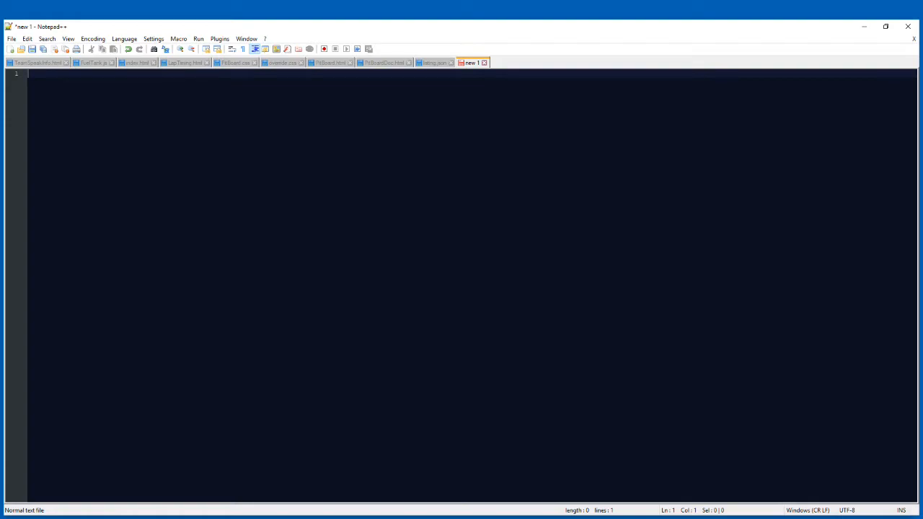
text(t#clear rf rr fuel 100g ws)
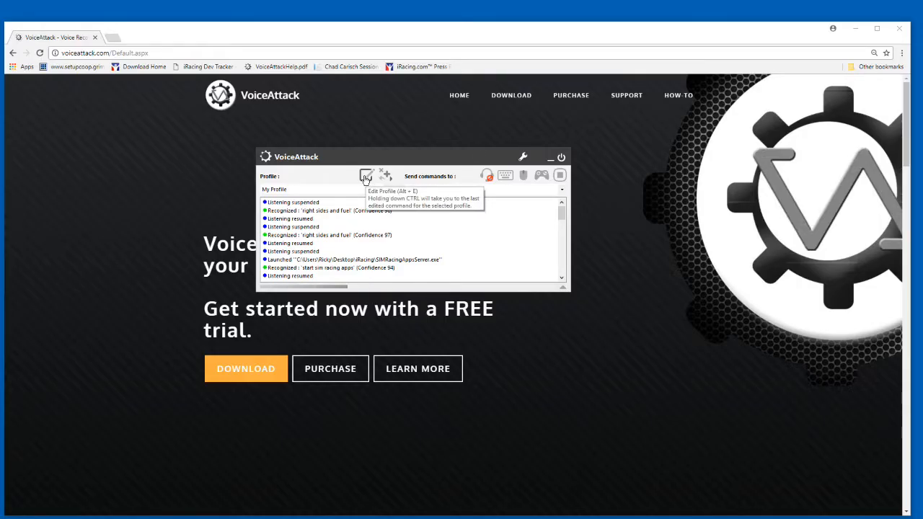
Add a new command to My Profile in VoiceAttack with the spoken phrase "Get out of my way".
click(366, 177)
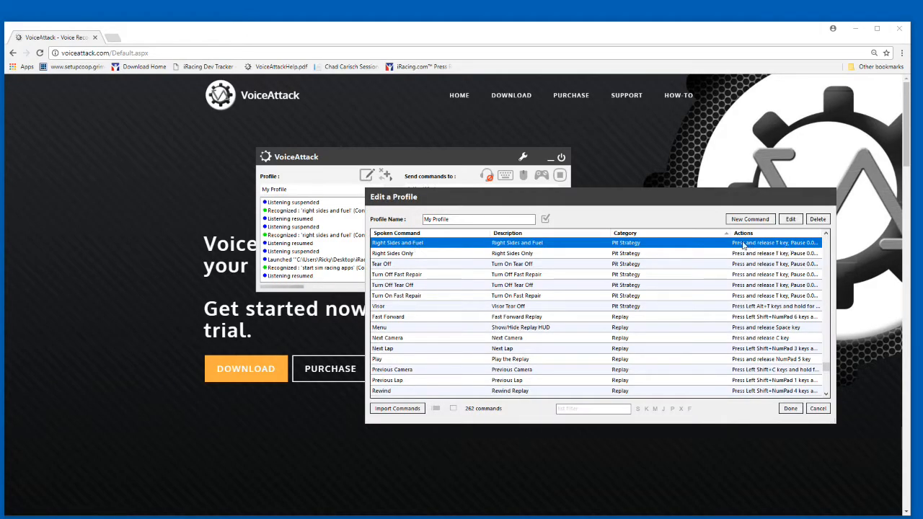
click(748, 220)
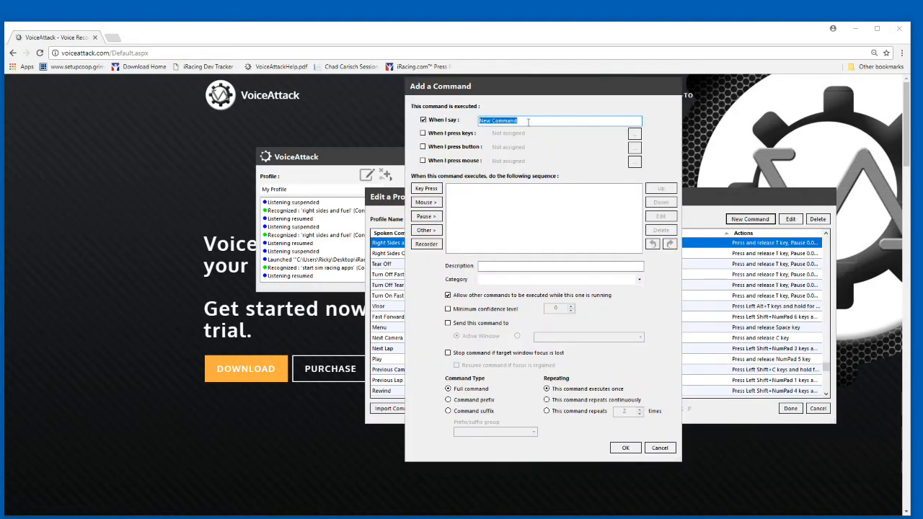
key(BackSpace)
text(Get)
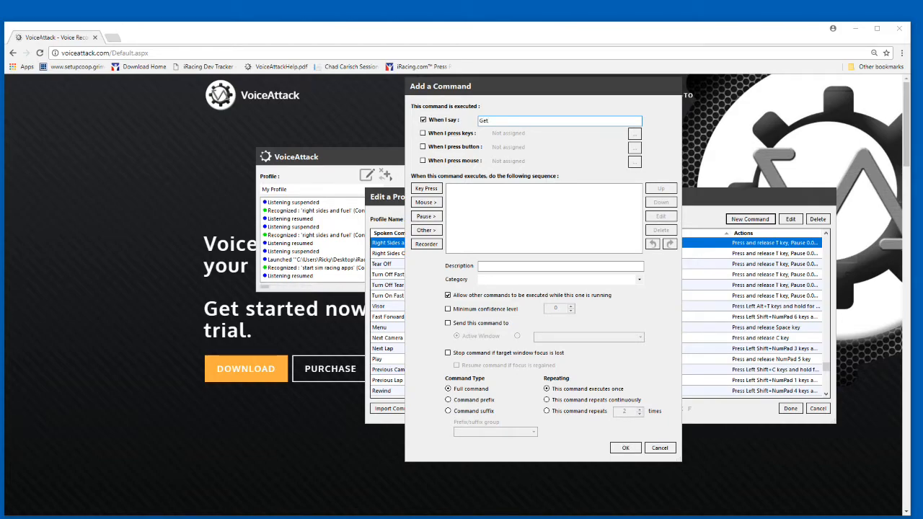
text( out of my way)
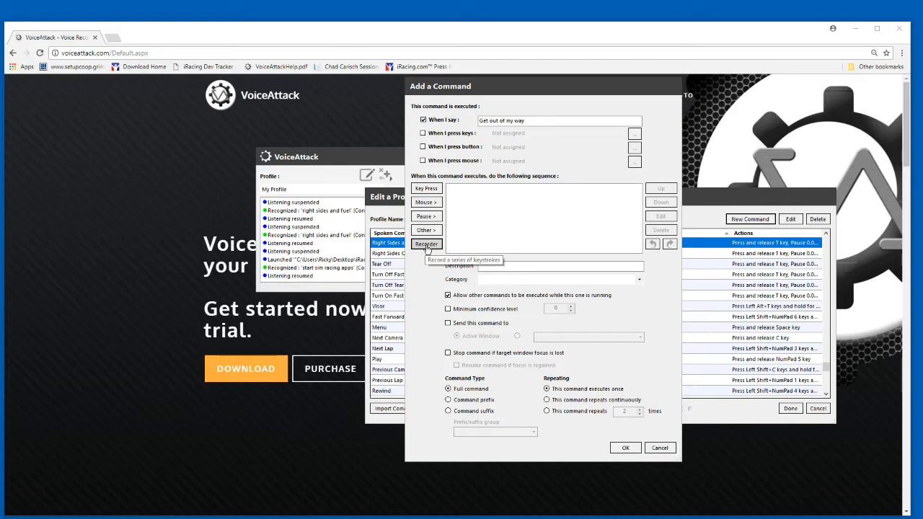
Set the command's Key Press Recorder to record pauses between key events, all equalized to 00.010 seconds.
click(427, 246)
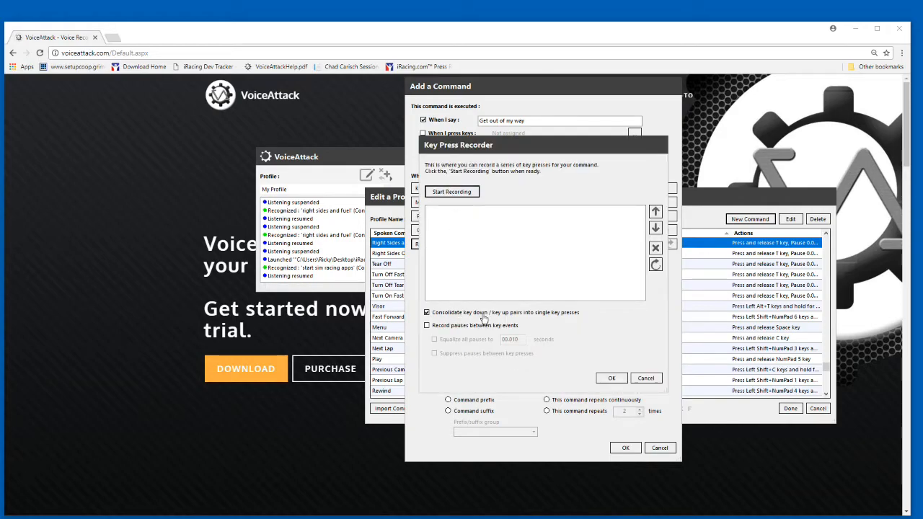
click(427, 326)
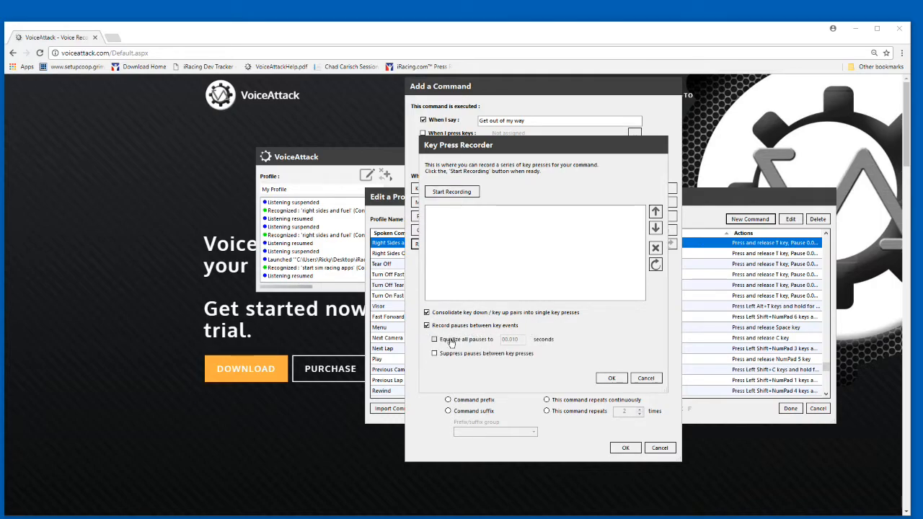
click(435, 339)
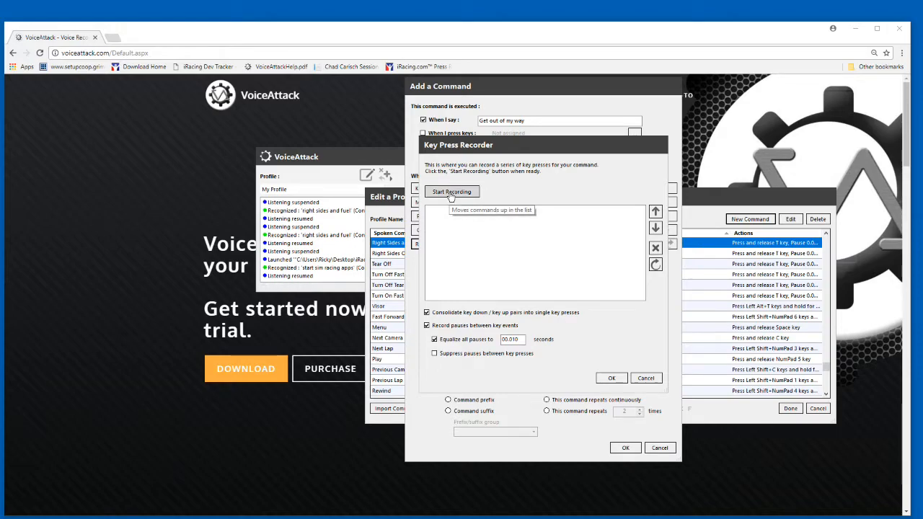
Record the command's key presses: the T key, followed by the message "Get out of my way" with a capital G.
click(451, 193)
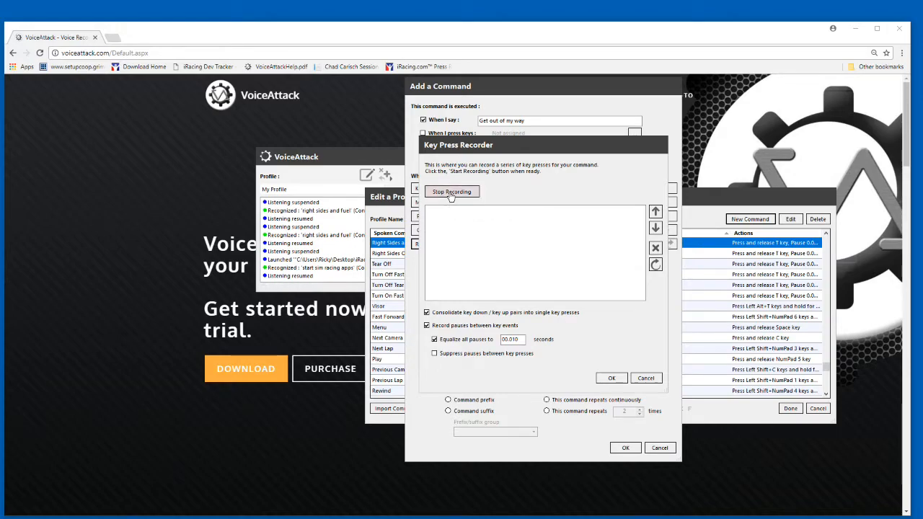
key(t)
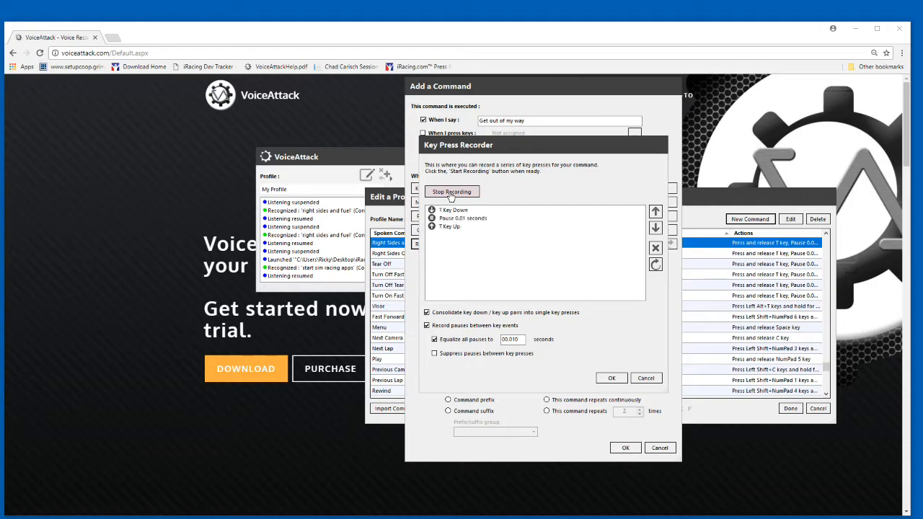
key(shift)
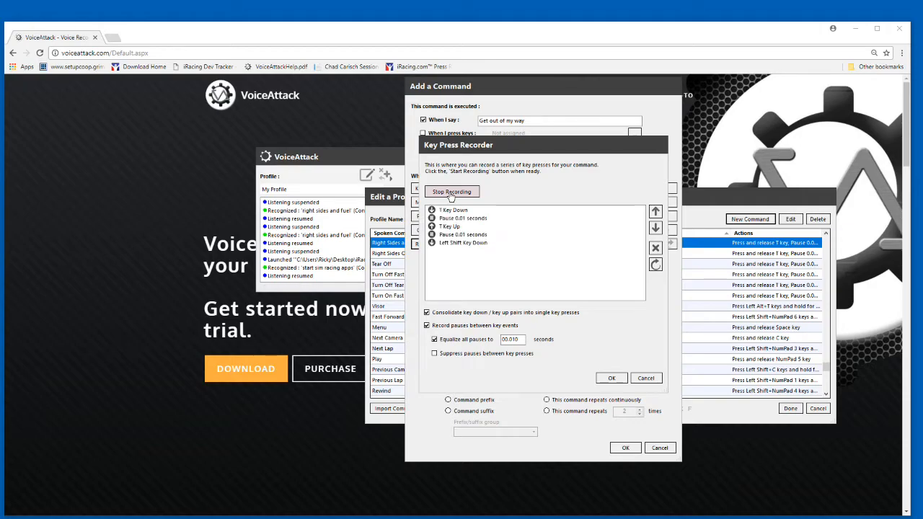
key(g)
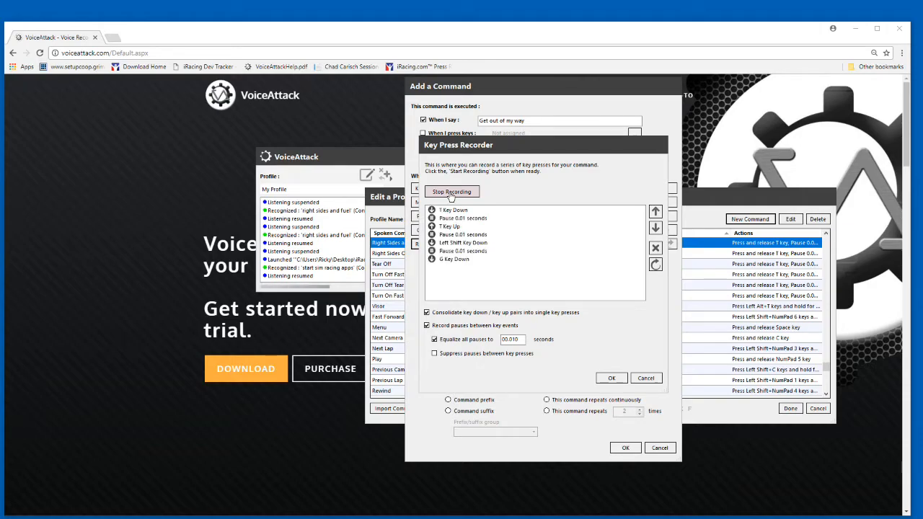
key(e)
key(t)
key(o)
key(u)
key(t)
key(space)
key(m)
key(y)
key(space)
key(w)
key(a)
key(y)
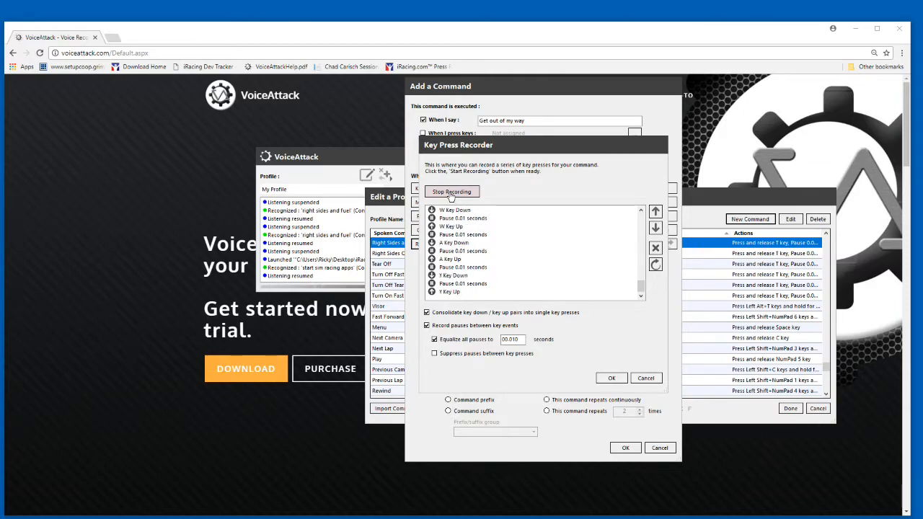
click(452, 191)
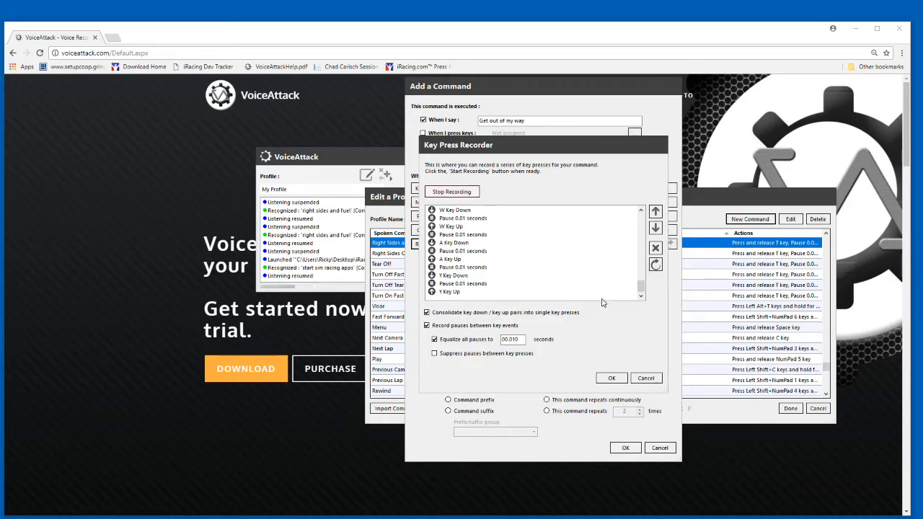
Accept the recorded key sequence, then save the Get out of my way command and My Profile.
click(611, 378)
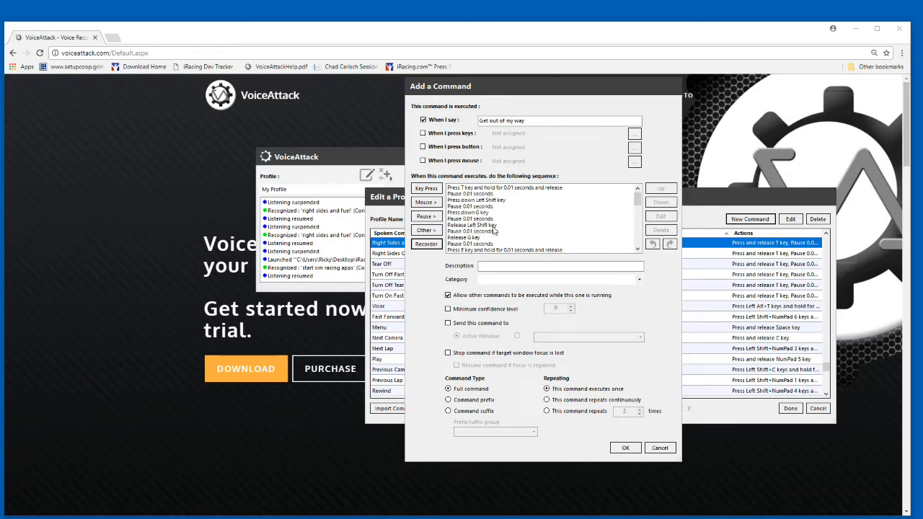
scroll(488, 229, down, 3)
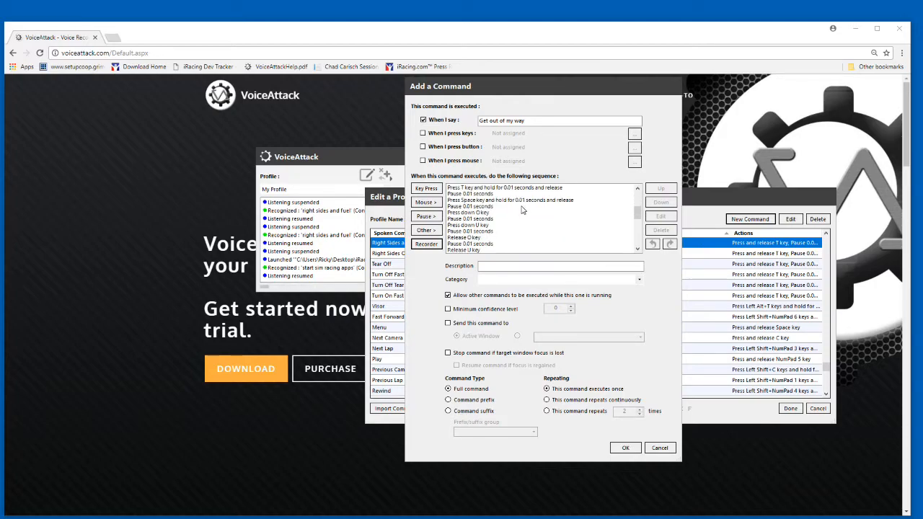
scroll(478, 214, down, 5)
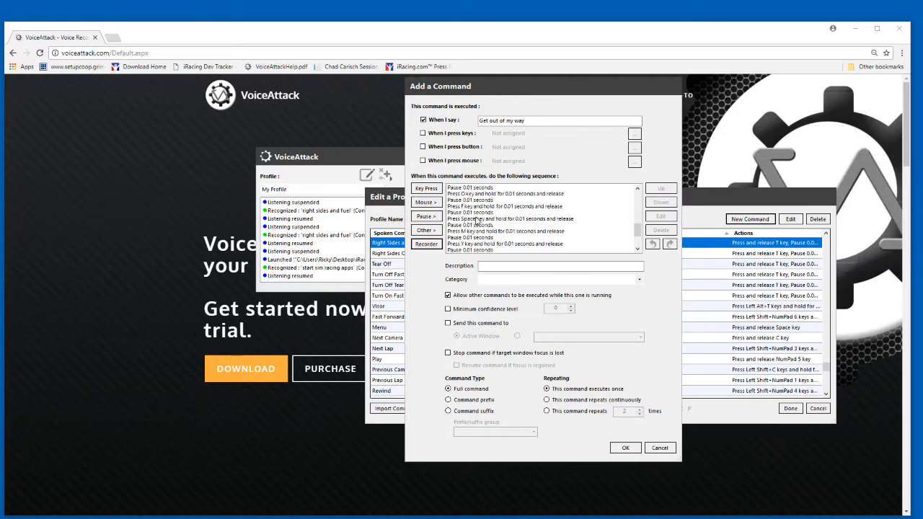
click(623, 449)
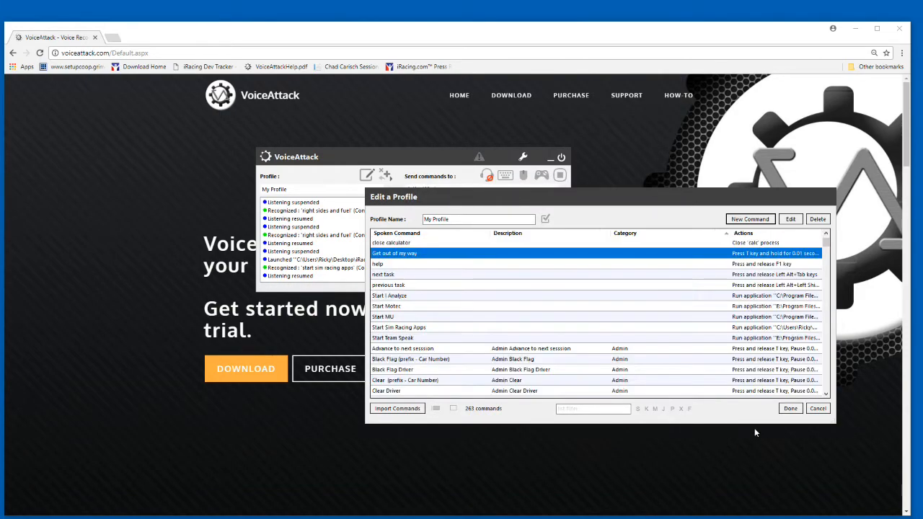
click(790, 409)
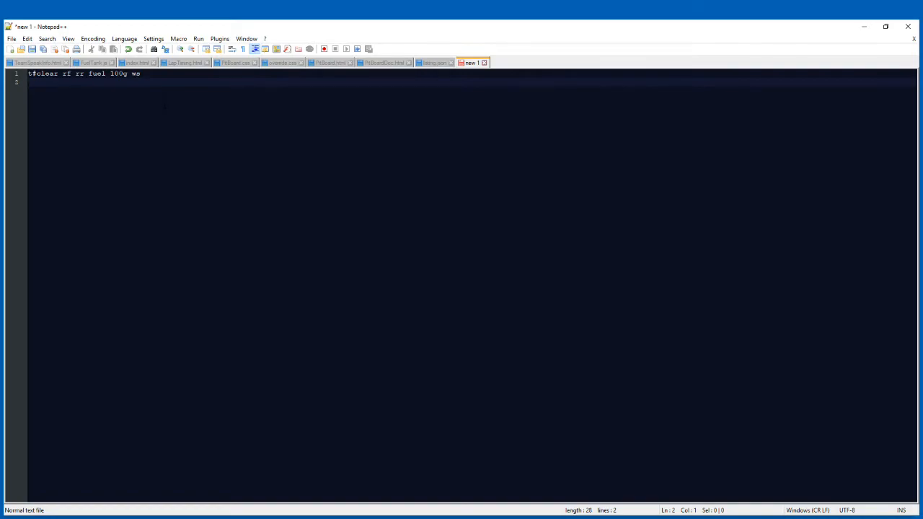
Test the Get out of my way voice command in the Notepad++ document, then return to VoiceAttack.
text(t out of my way)
key(alt+Tab)
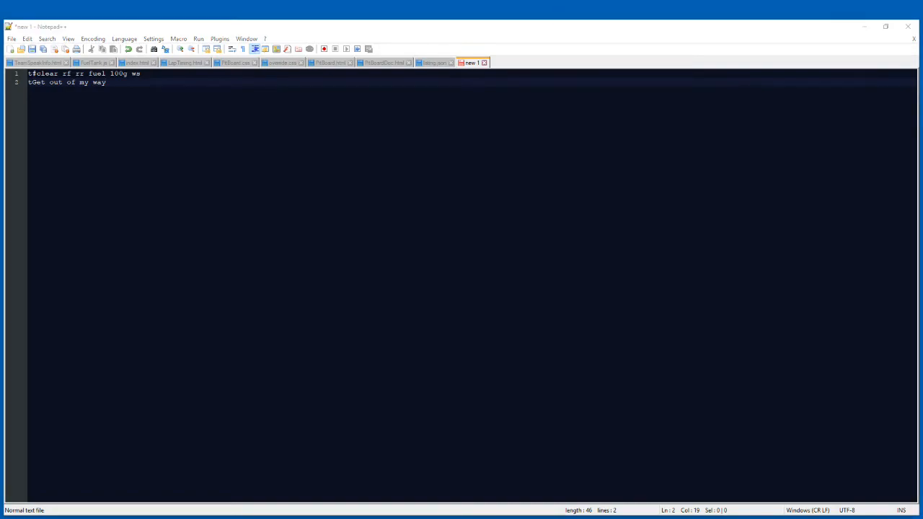
key(alt+Tab)
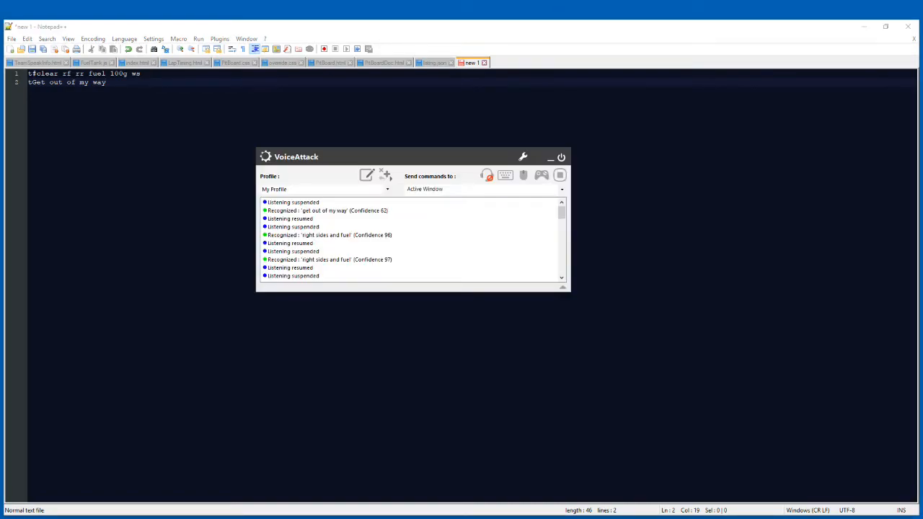
Append a NumPad Enter press-and-release held for 00.100 seconds to the end of the Get out of my way command and save the profile.
double_click(323, 212)
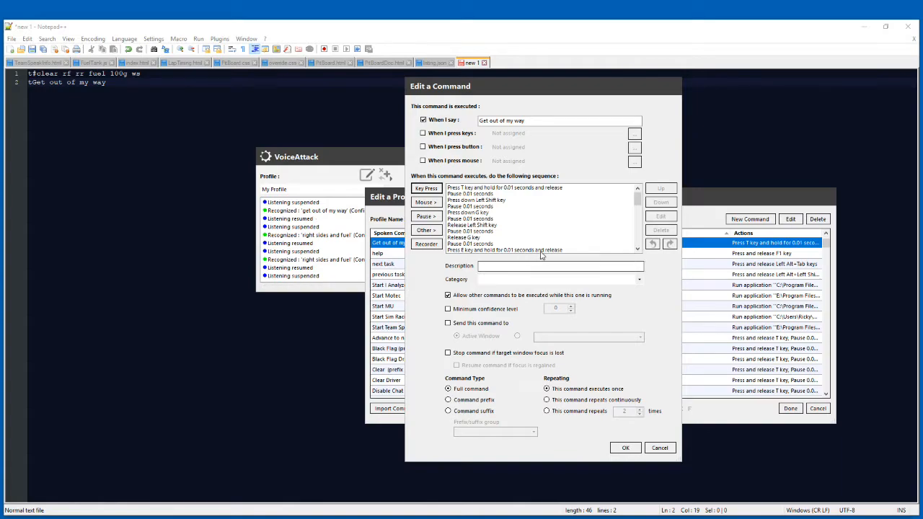
drag(639, 205, 638, 243)
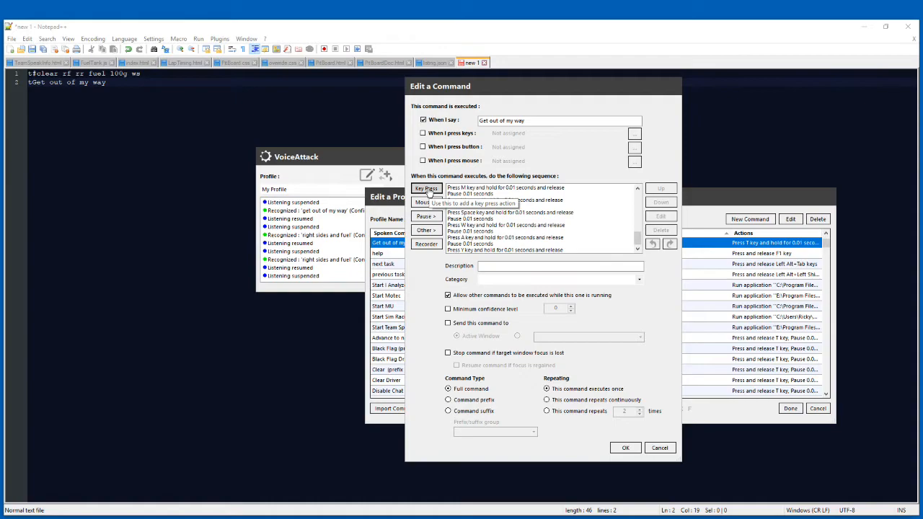
click(533, 250)
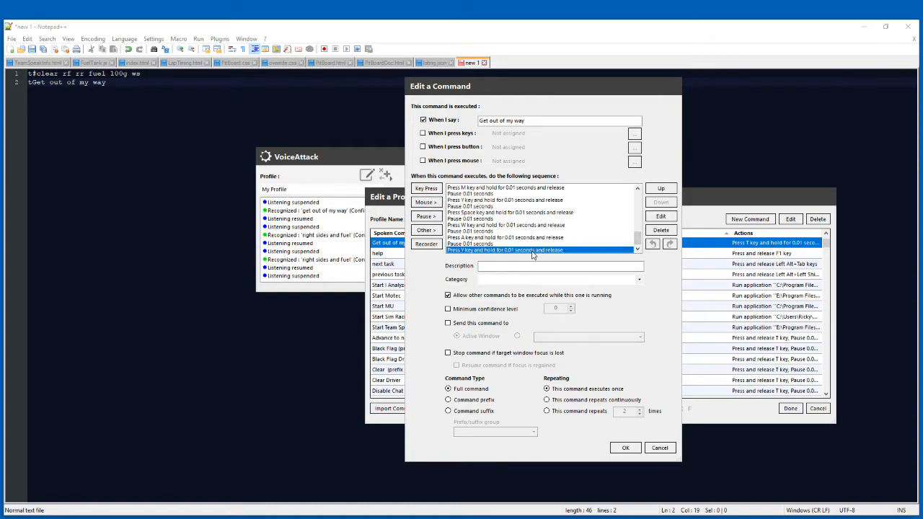
click(427, 190)
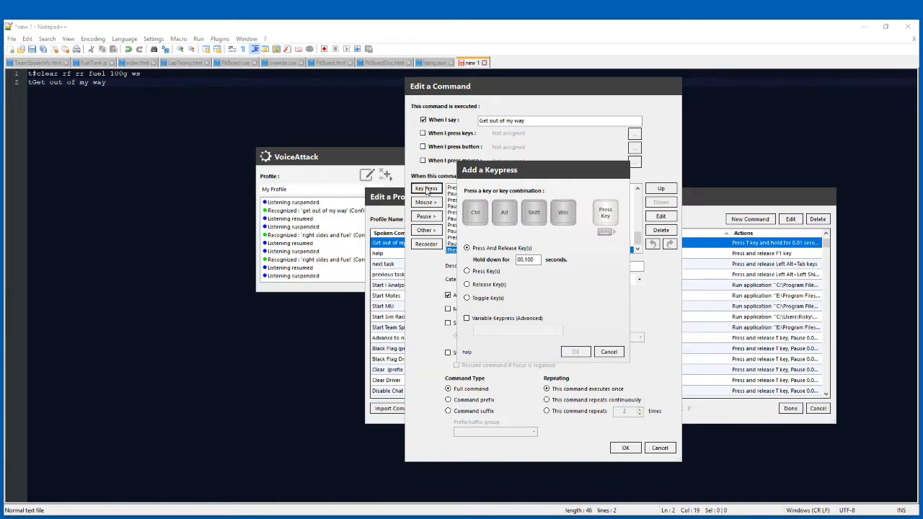
key(KP_Enter)
click(576, 352)
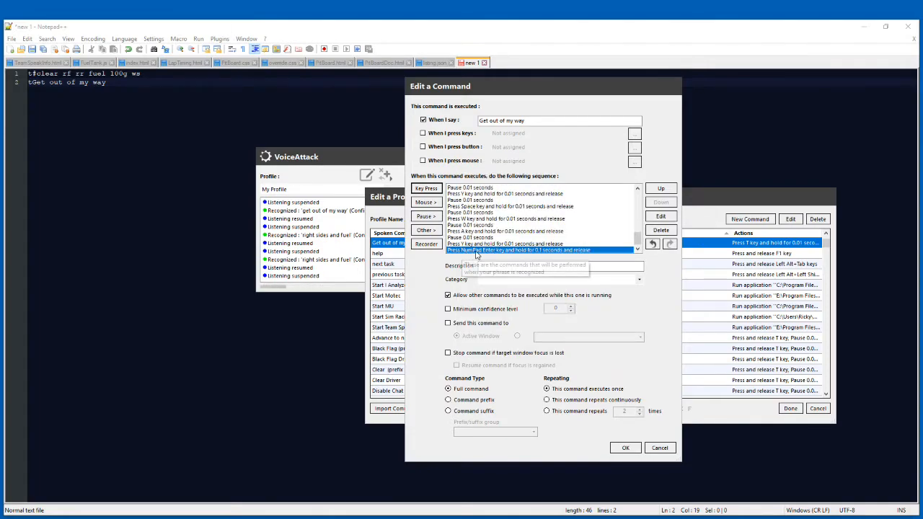
click(626, 447)
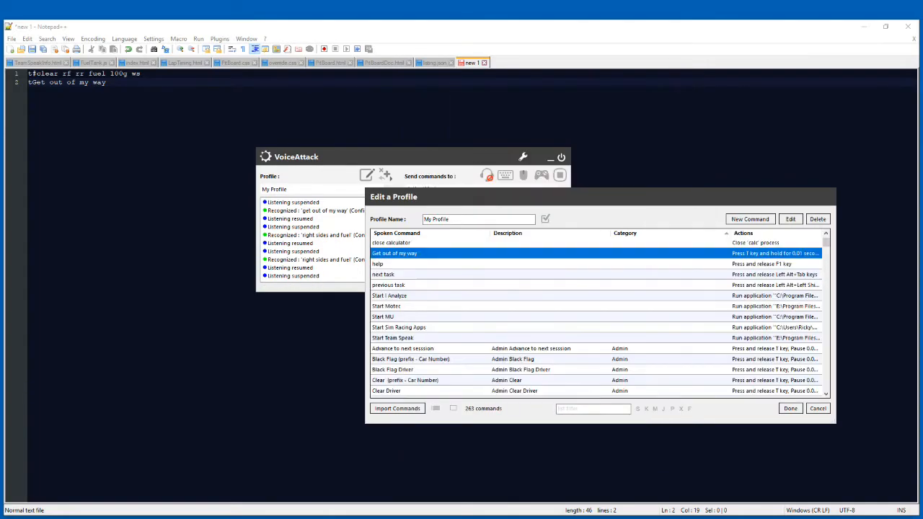
click(791, 409)
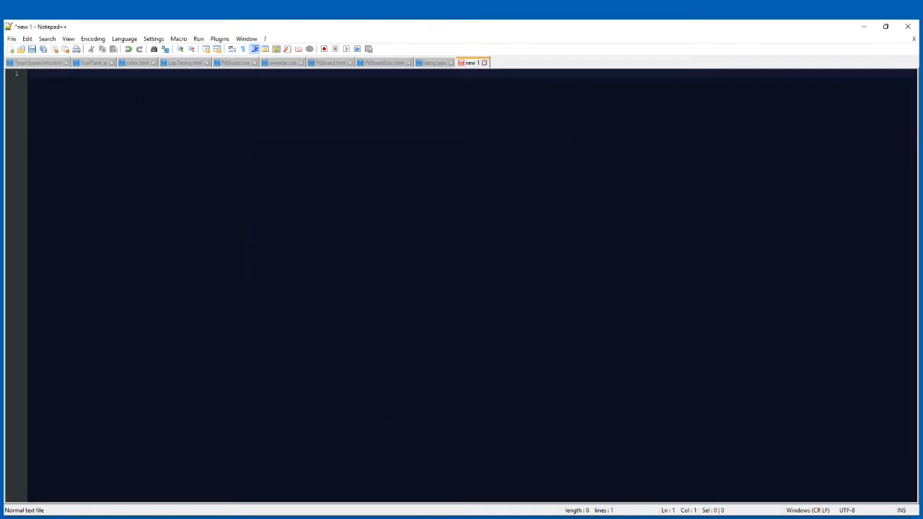
Test the Get out of my way command with its added Enter key in a blank Notepad++ document and return to VoiceAttack.
text(out of my way)
key(Return)
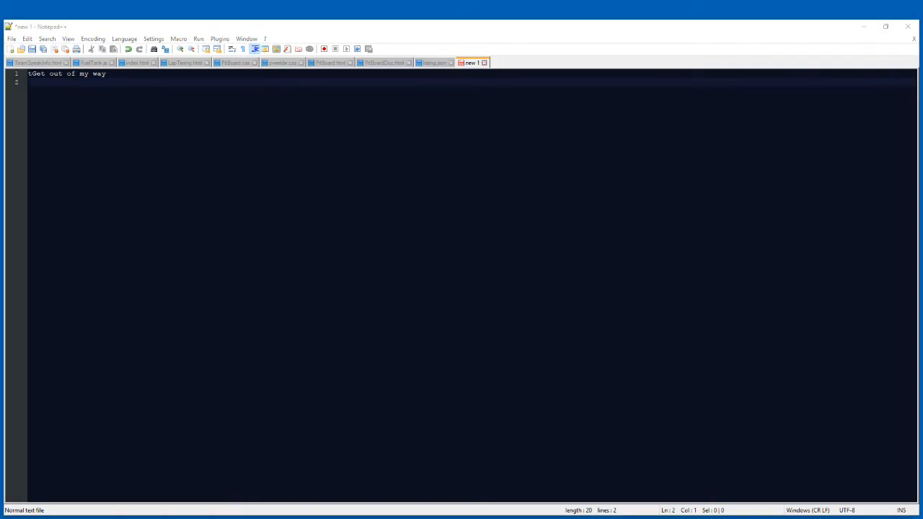
key(alt+Tab)
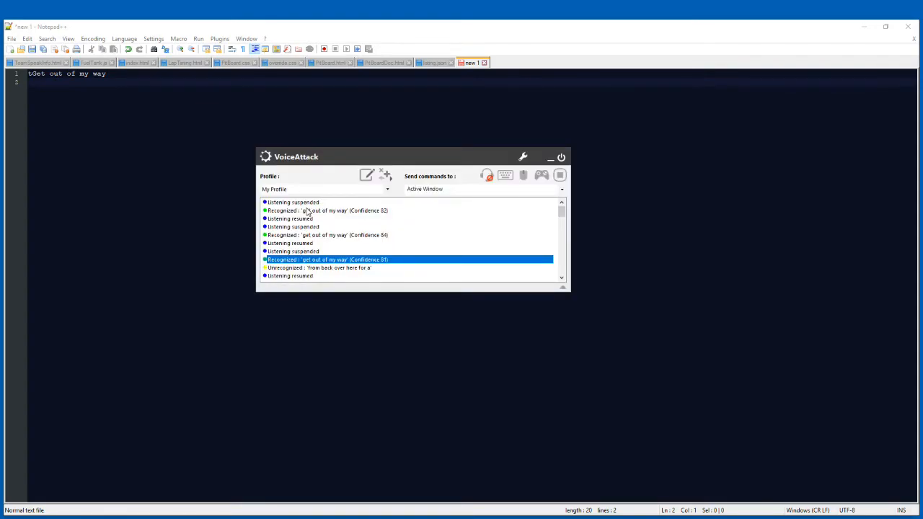
Open the Start Team Speak command from My Profile and examine the settings offered for a new Run an Application action.
click(368, 176)
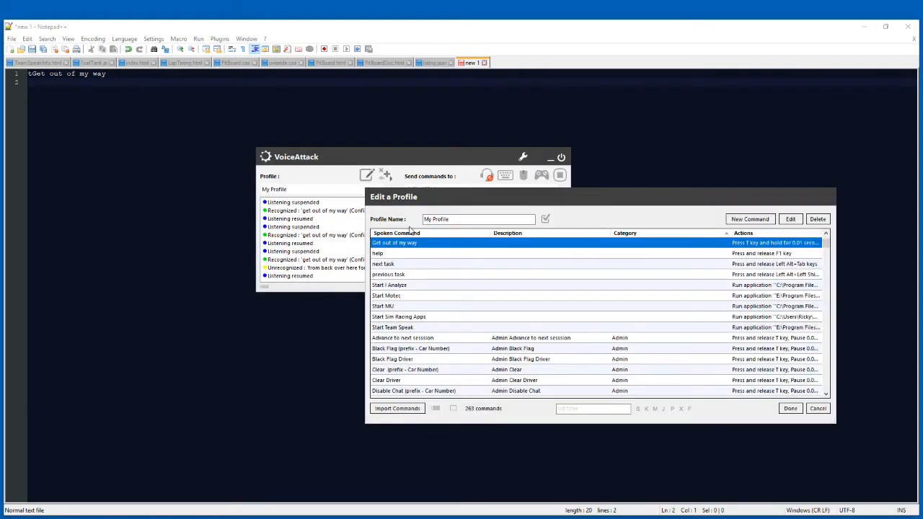
scroll(613, 289, down, 1)
scroll(592, 295, up, 2)
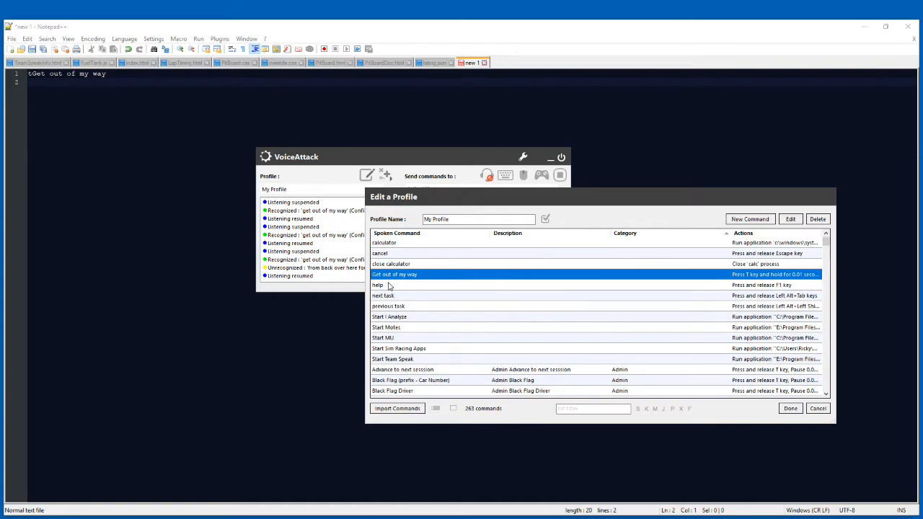
scroll(422, 311, down, 2)
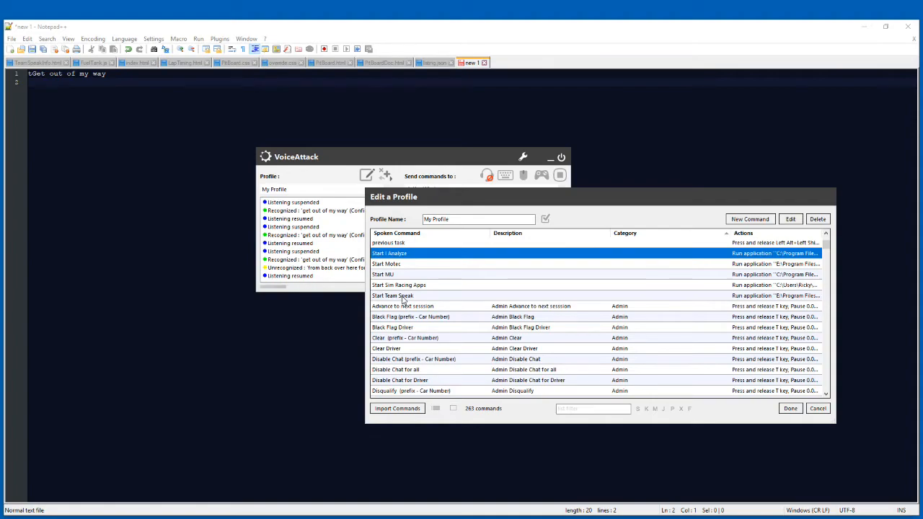
double_click(403, 297)
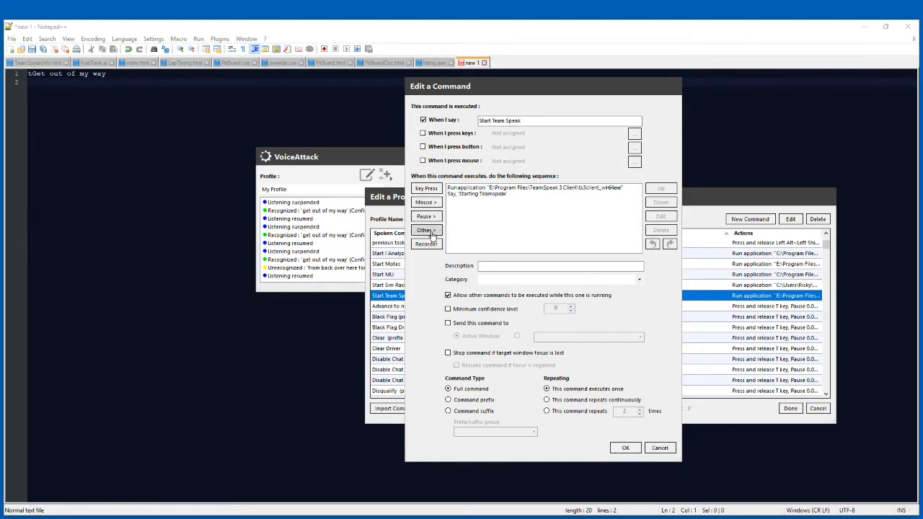
click(424, 231)
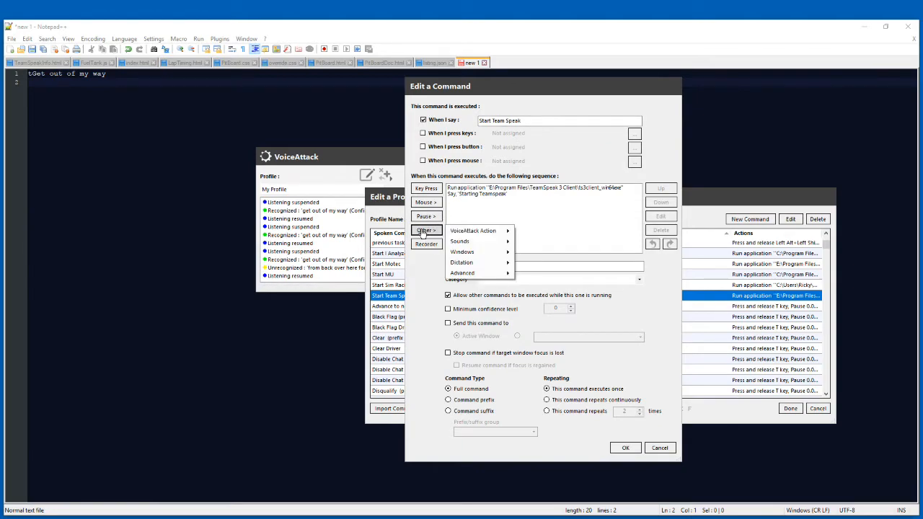
mouse_move(508, 273)
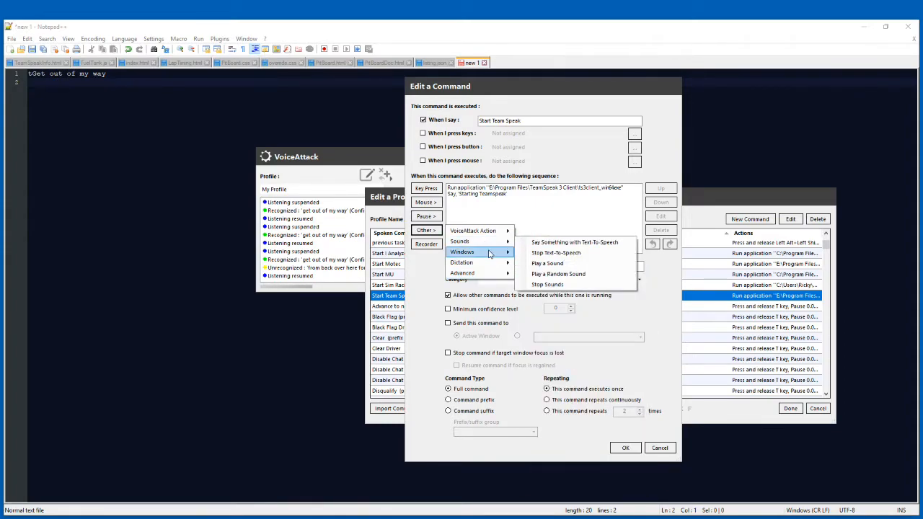
mouse_move(499, 254)
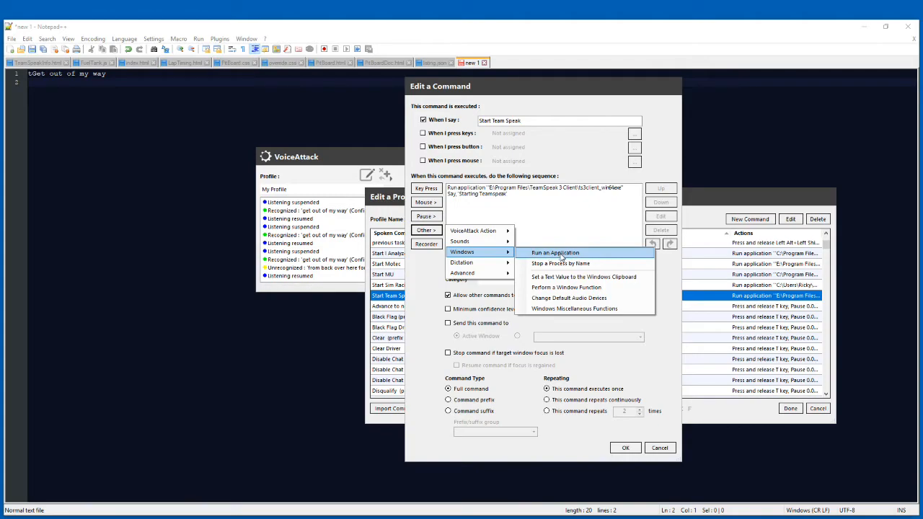
click(564, 256)
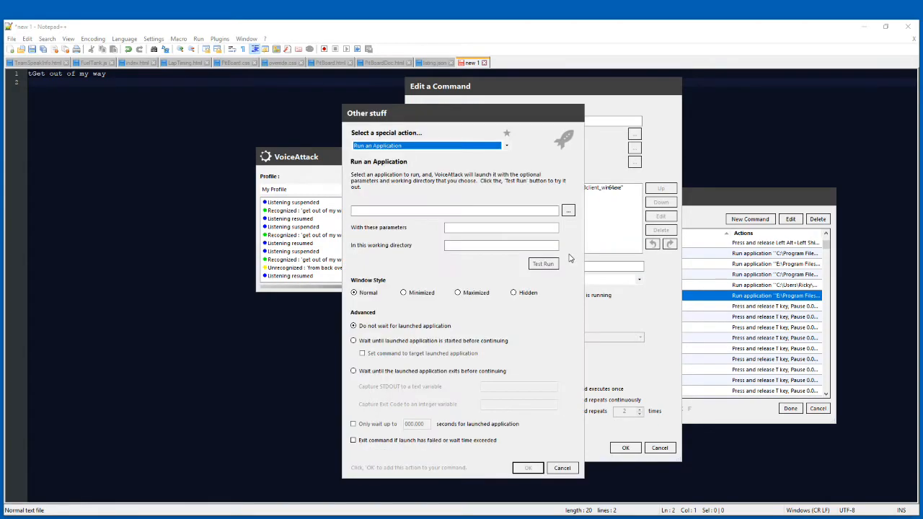
drag(432, 117, 218, 96)
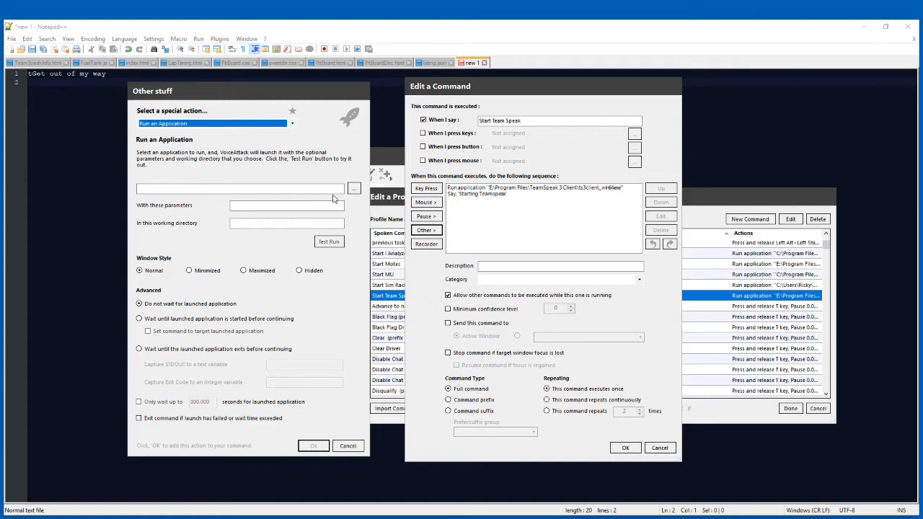
click(348, 445)
Review the Start Team Speak command's application launch settings and preview its "Starting Teamspeak" text-to-speech action.
double_click(497, 189)
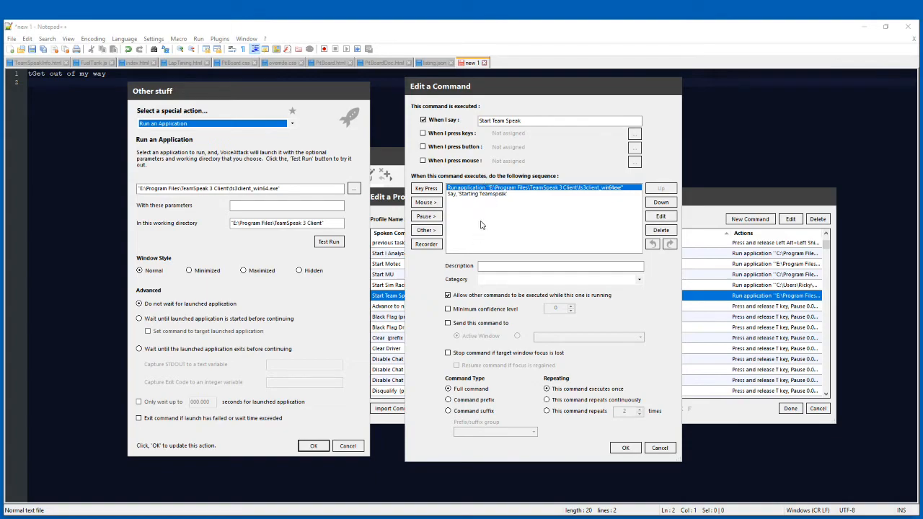
click(316, 447)
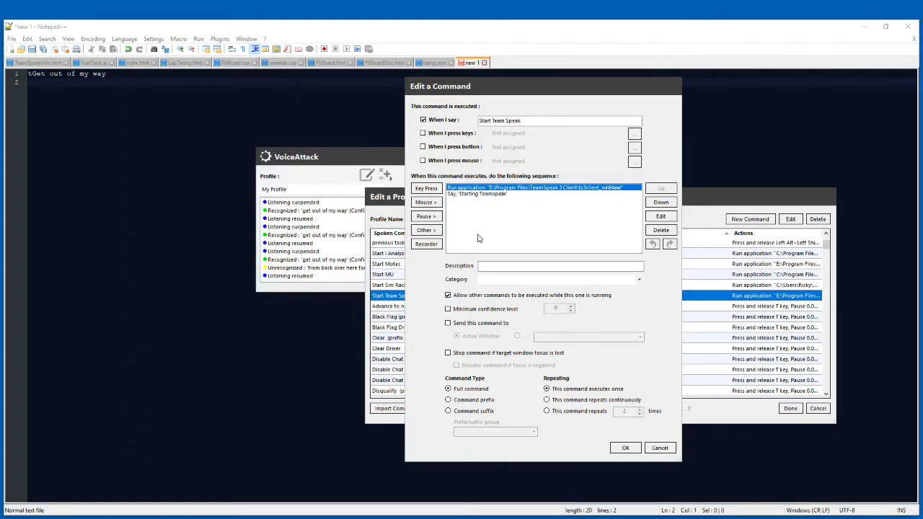
double_click(478, 195)
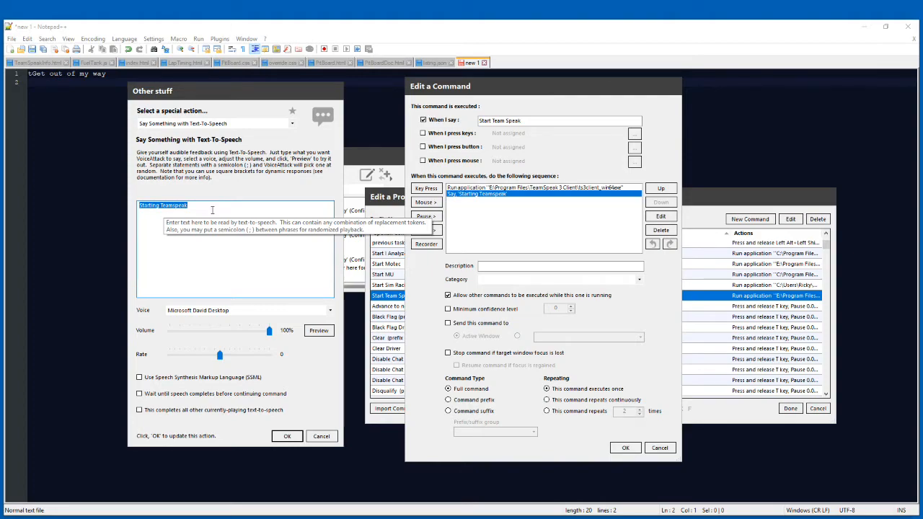
click(318, 331)
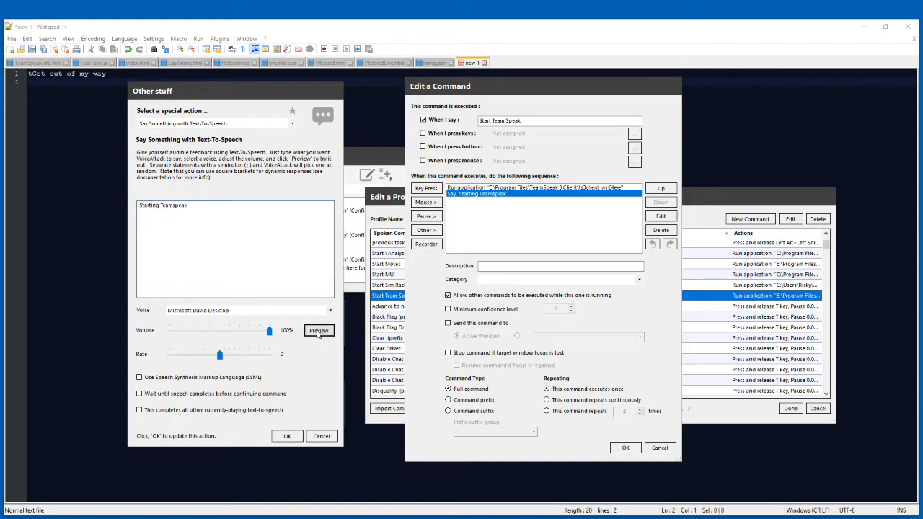
click(287, 437)
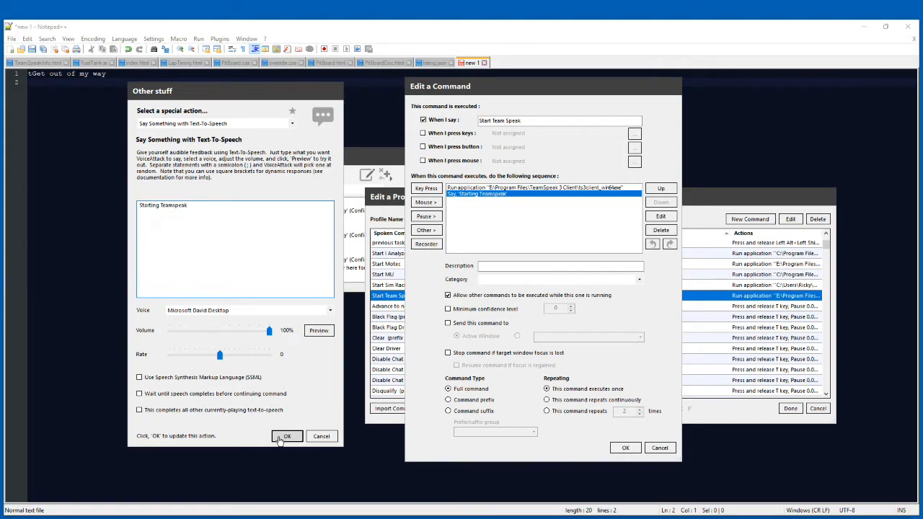
click(622, 449)
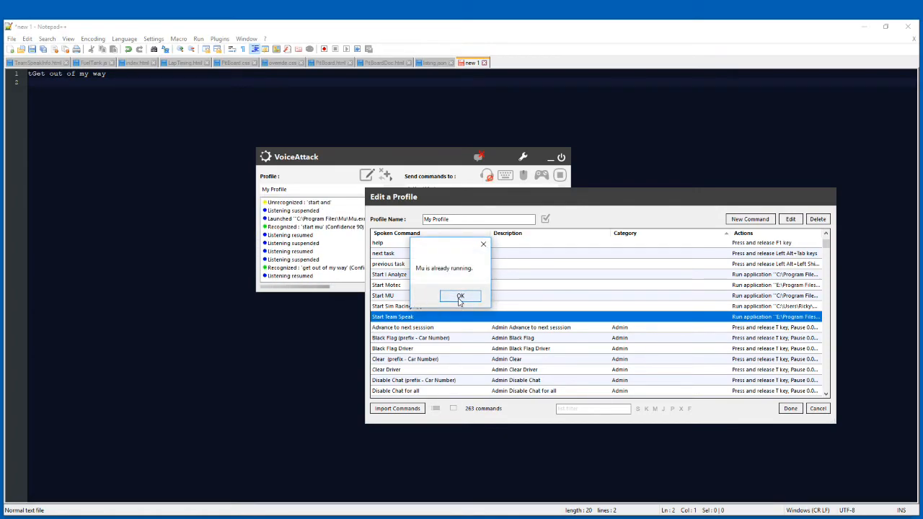
Try the Start MU and Start Team Speak voice commands, dismissing the Mu message.
click(460, 297)
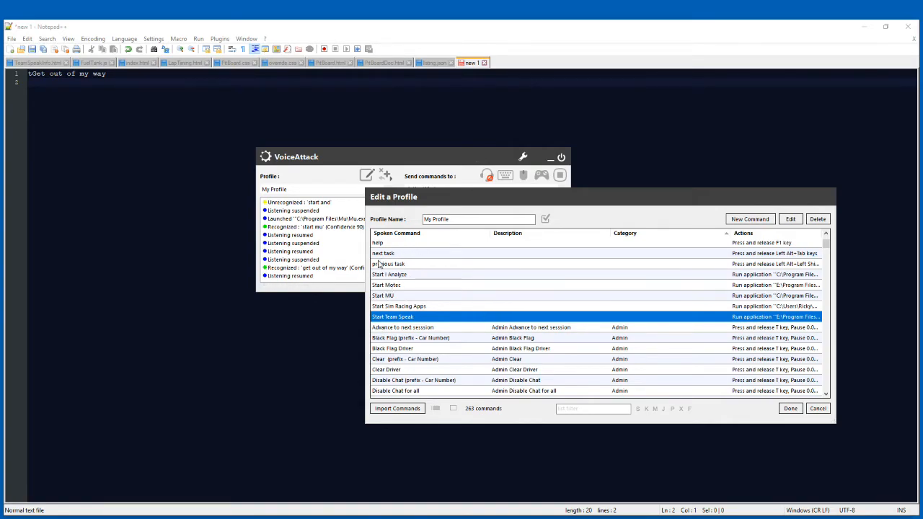
scroll(428, 294, down, 1)
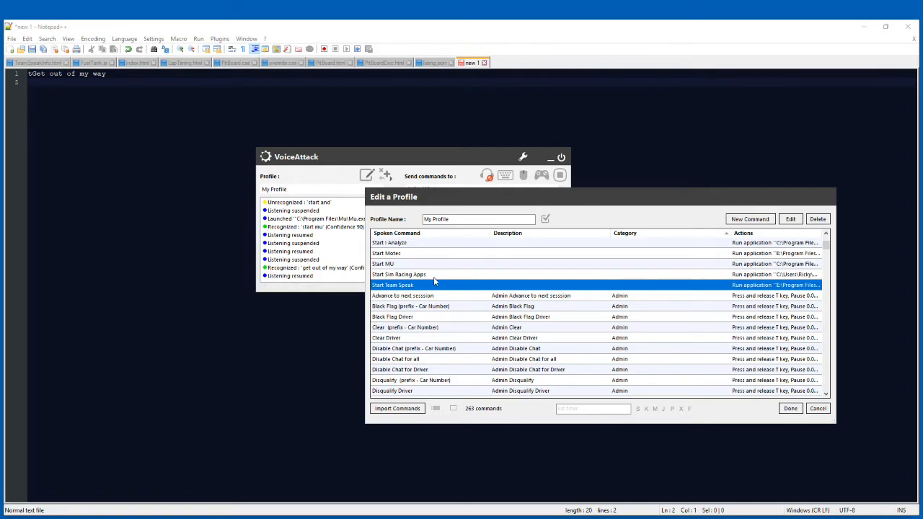
scroll(435, 282, up, 1)
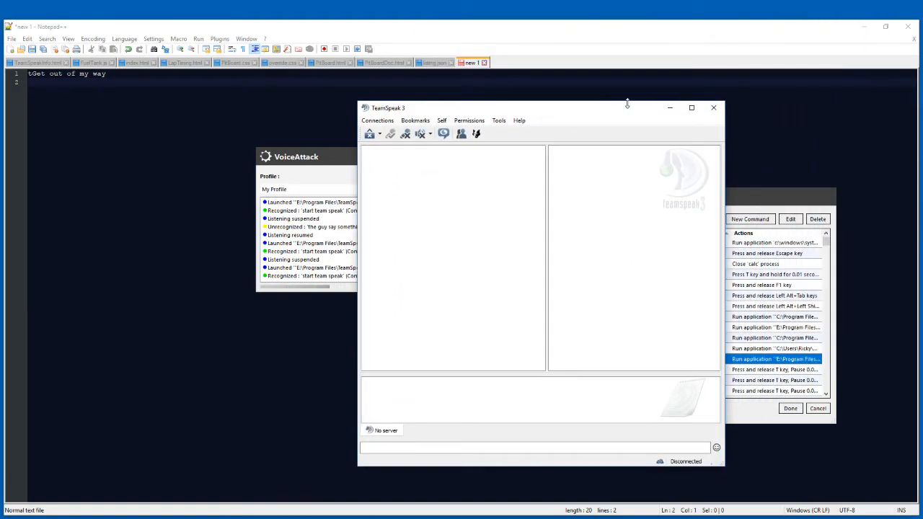
Close TeamSpeak and look through My Profile's commands from the uncategorized ones to the Pit Strategy and Replay categories.
click(713, 108)
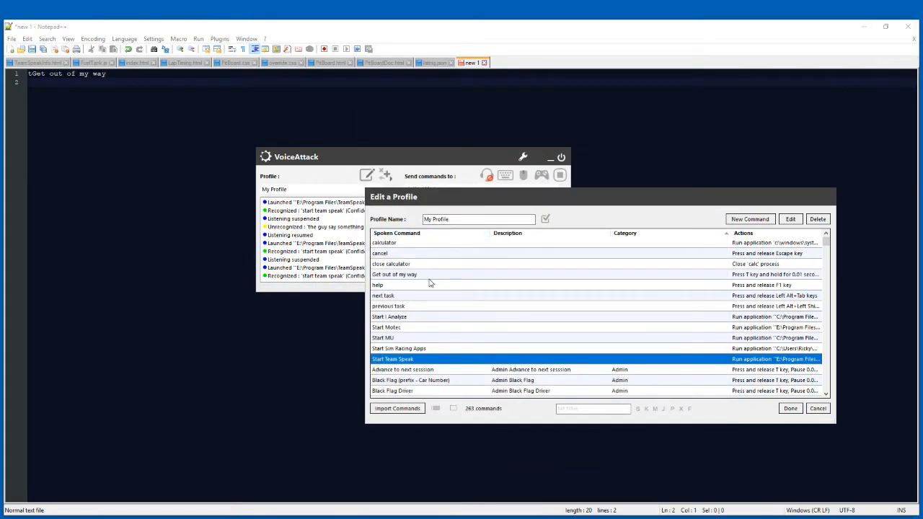
scroll(429, 283, down, 3)
scroll(417, 297, down, 12)
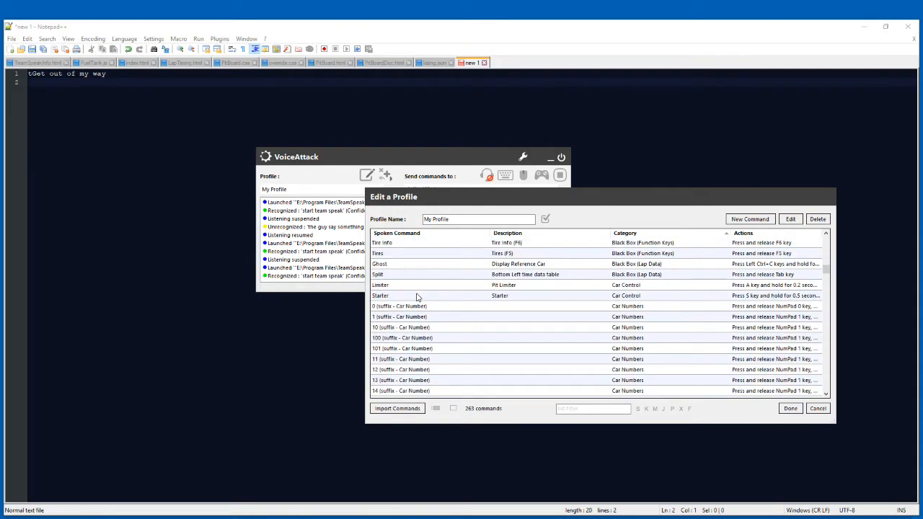
scroll(417, 298, down, 3)
scroll(417, 298, down, 20)
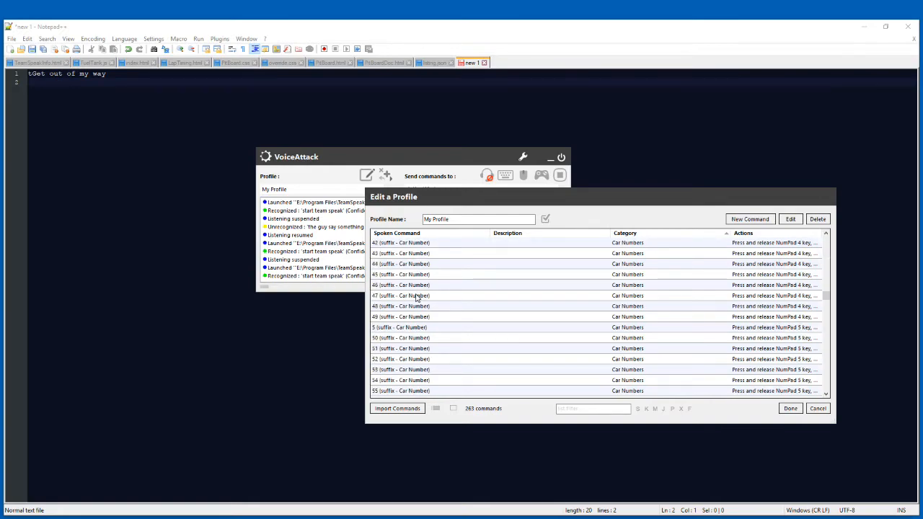
scroll(416, 301, down, 12)
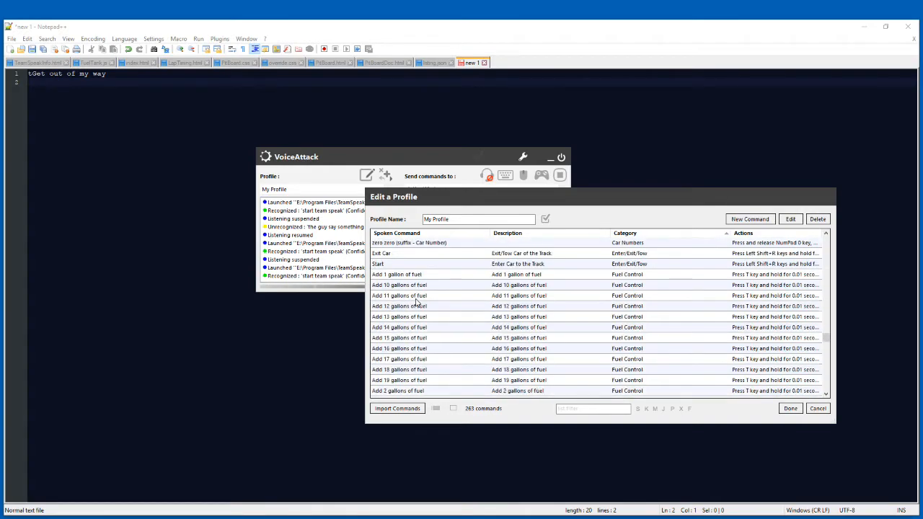
scroll(417, 302, down, 10)
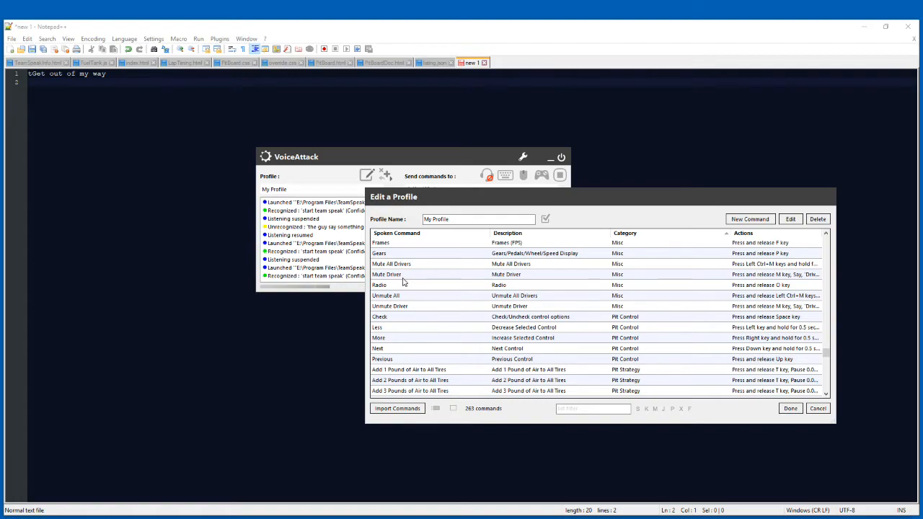
scroll(408, 296, down, 6)
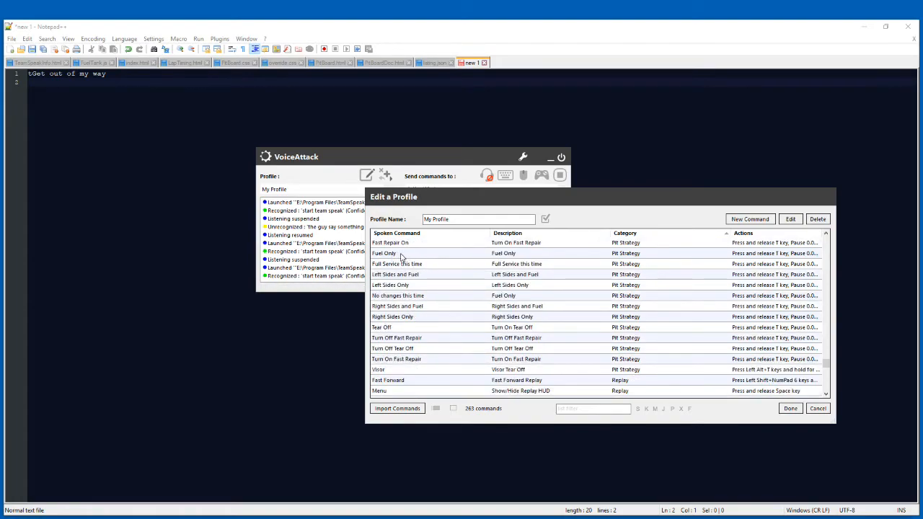
Try the fuel voice commands in the Notepad++ document, outputting "t#clear fuel 100g ws" and "t#clear fuel" on separate lines.
click(123, 89)
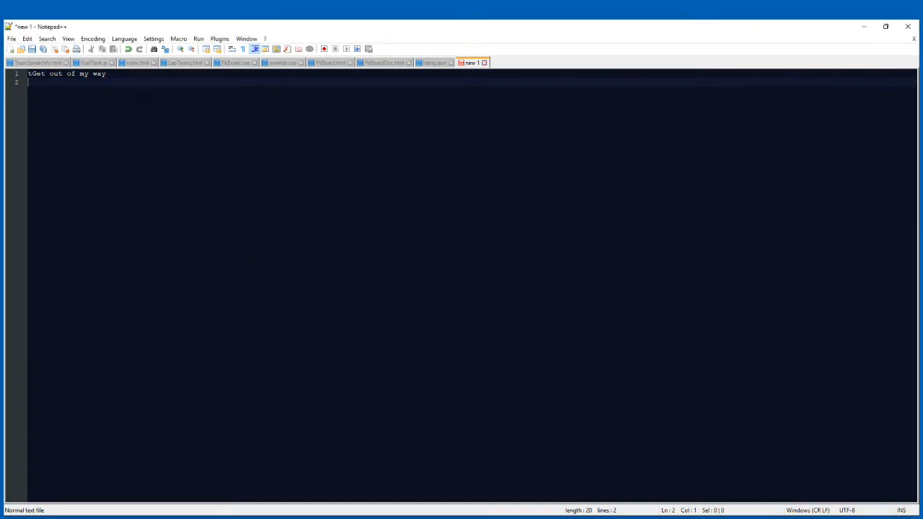
text(t#clear fuel 100g ws)
key(Return)
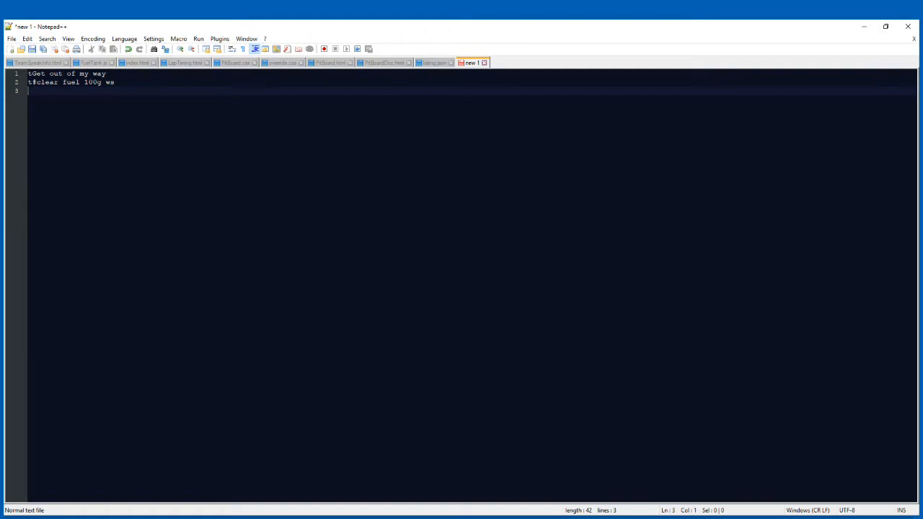
text(t#clear fuel)
key(Return)
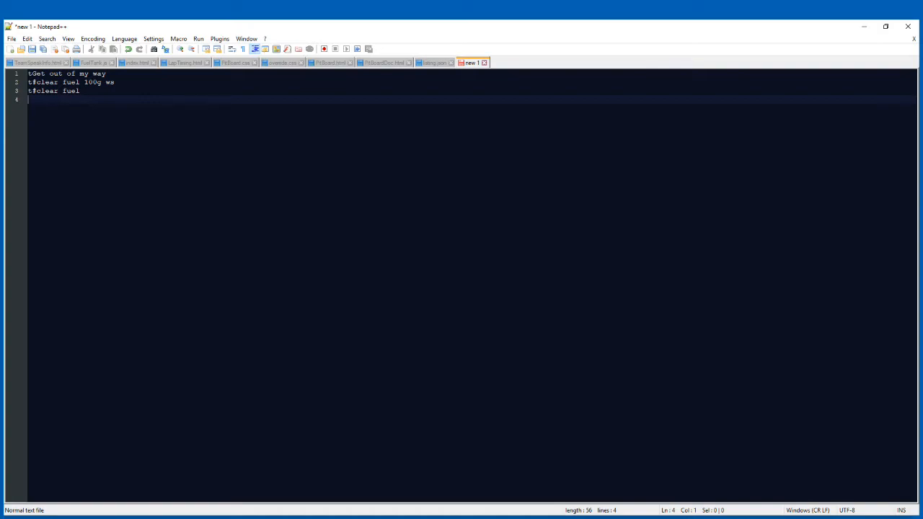
Try the admin commands in Notepad++: "t!yellow ADMIN has thrown the caution!", "t!eol 33", "t!black 33", "t!clear 33" and "t!clear 00", and return to VoiceAttack's profile editor.
text(t!yellow ADMIN has thrown the caution!)
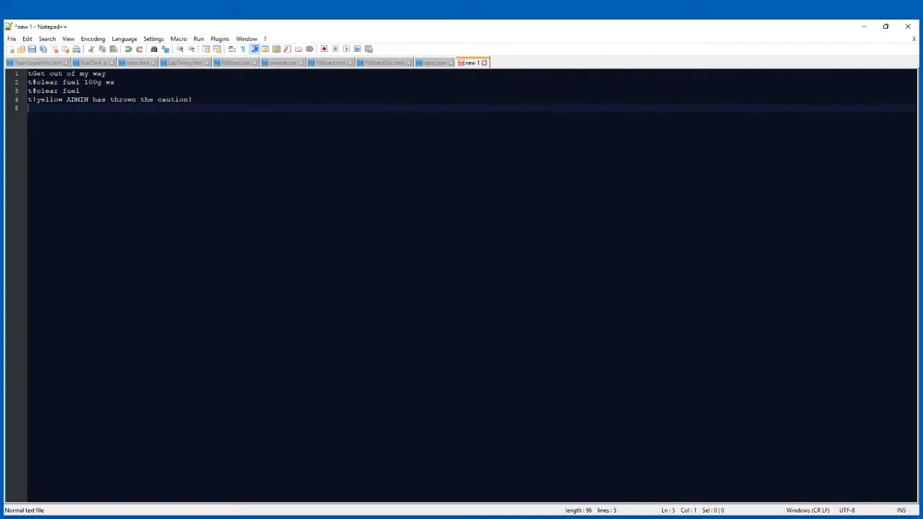
text(t!eol 33)
key(Return)
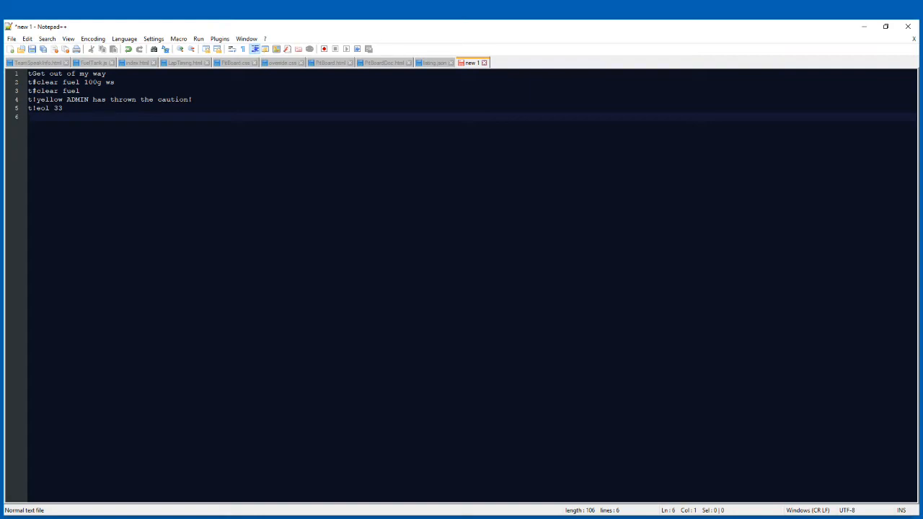
text(t!black 33)
key(Return)
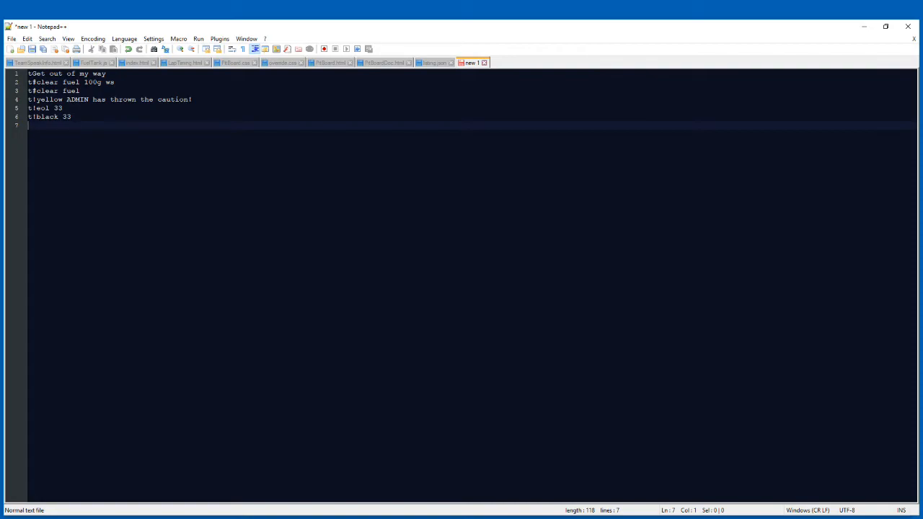
text(t!clear 33)
key(Return)
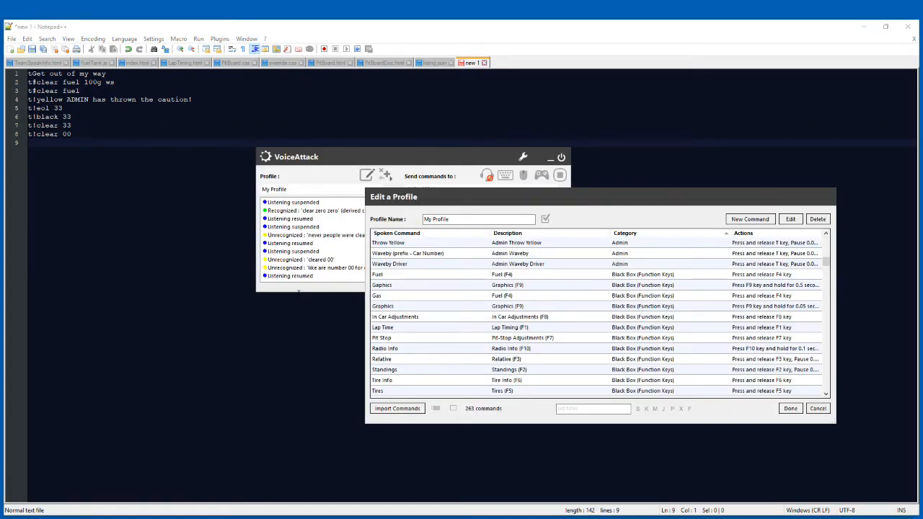
Examine the Black Box (Function Keys) commands from Fuel through Pit Stop and the function keys assigned to them.
click(383, 277)
click(497, 285)
click(527, 279)
click(423, 281)
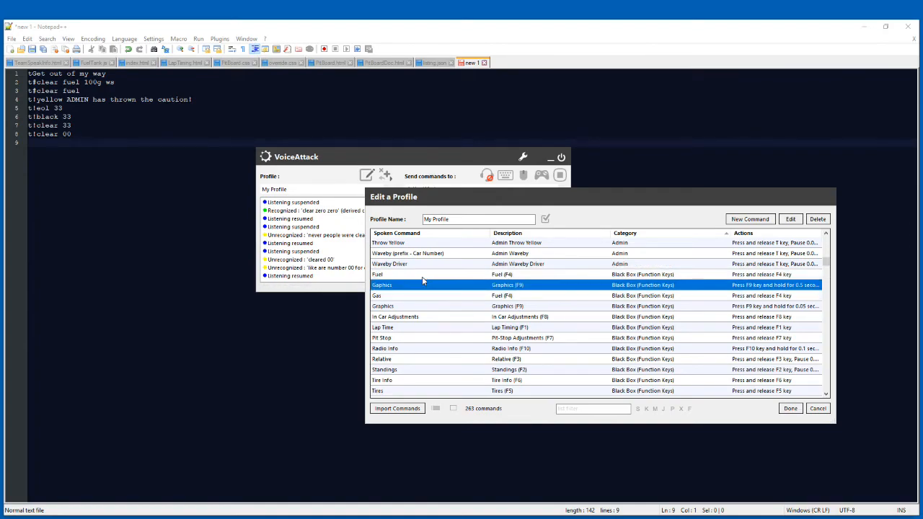
key(Down)
key(Down)
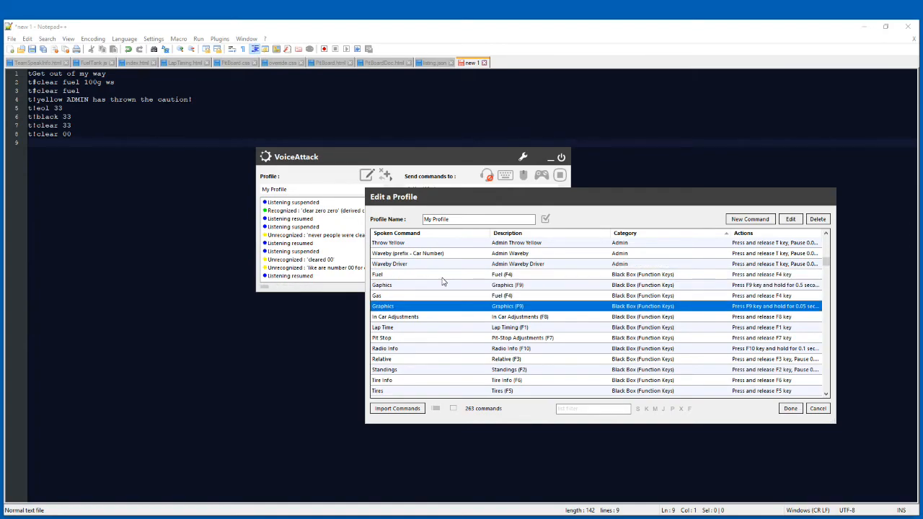
key(Up)
key(Down)
key(Up)
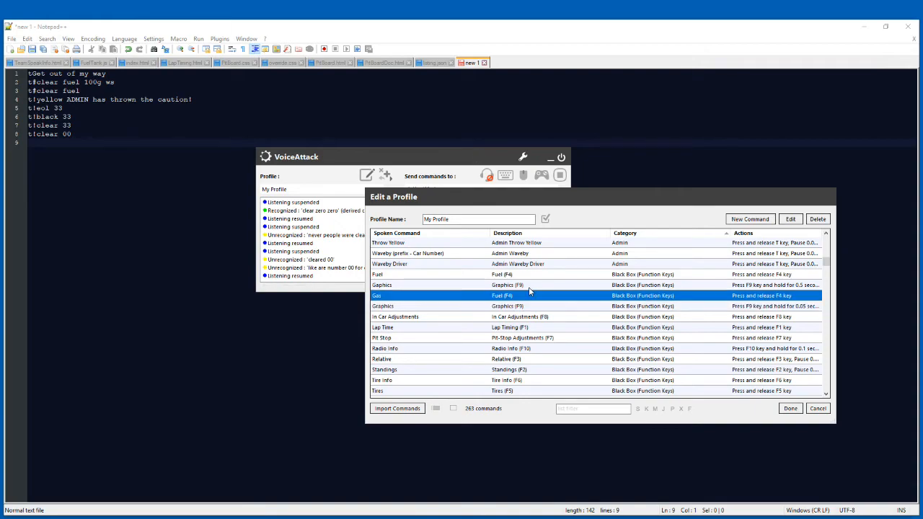
key(Down)
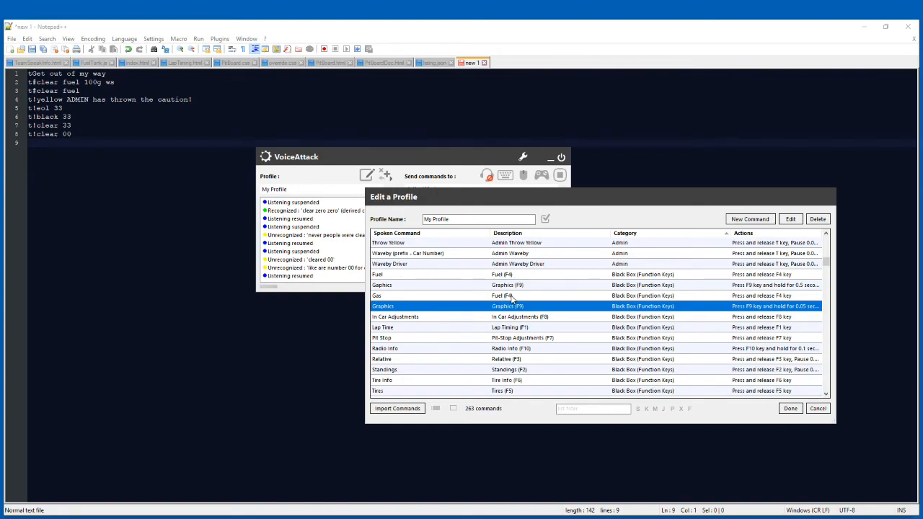
key(Down)
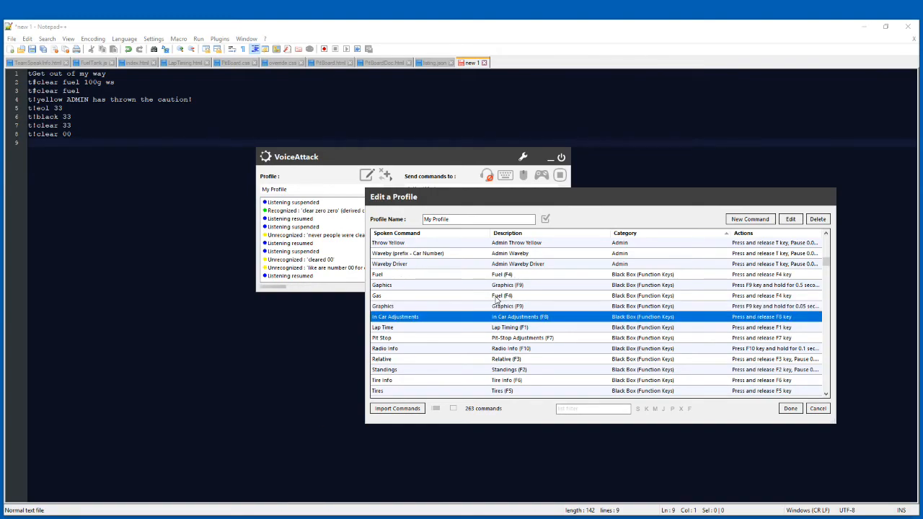
key(Down)
key(Down)
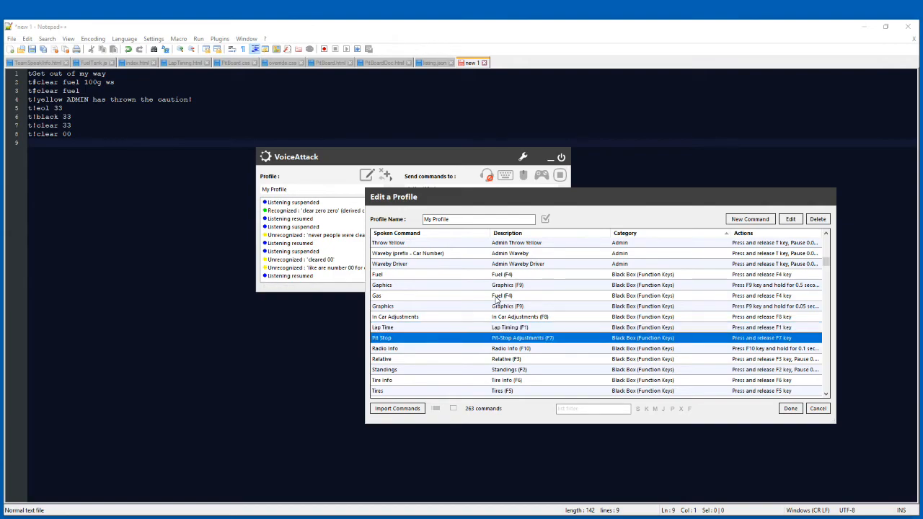
Examine the remaining Black Box (Function Keys) commands: Radio Info, Relative, Standings, Tire Info and Tires.
key(Down)
key(Down)
key(Up)
key(Down)
key(Down)
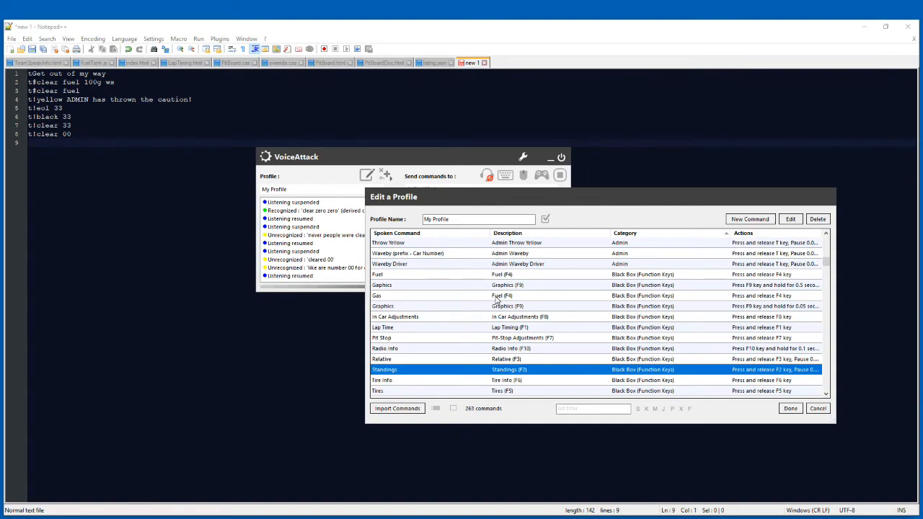
key(Down)
key(Down)
key(Down)
key(Up)
Examine the Ghost and Split commands in the Black Box (Lap Data) category.
key(Up)
key(Up)
key(Down)
key(Down)
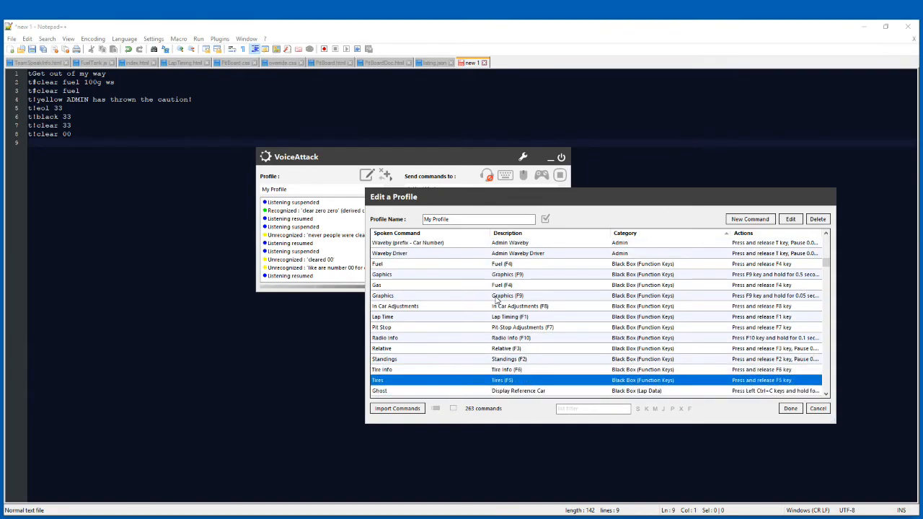
key(Down)
key(Down)
key(Down)
key(Up)
key(Up)
key(Down)
key(Up)
key(Down)
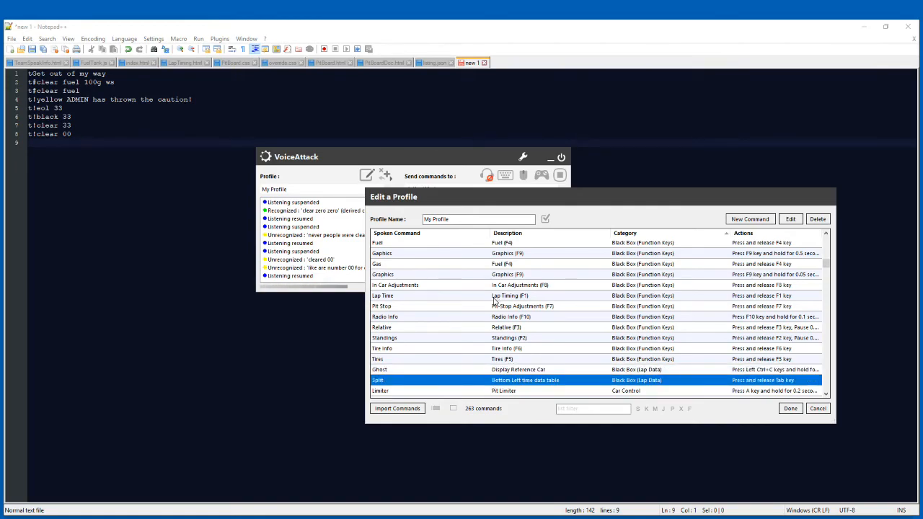
Examine the Limiter and Starter commands in the Car Control category and the first Car Numbers entries.
key(Down)
key(Up)
key(Down)
key(Down)
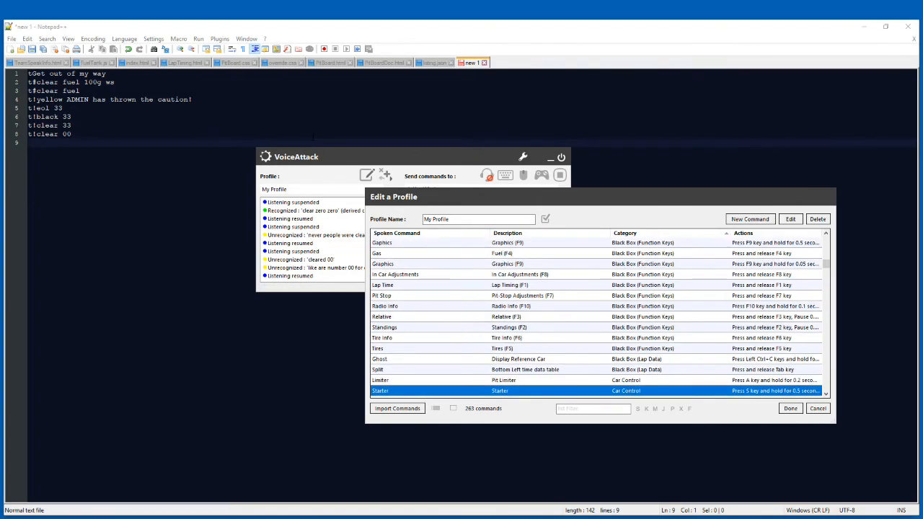
key(Up)
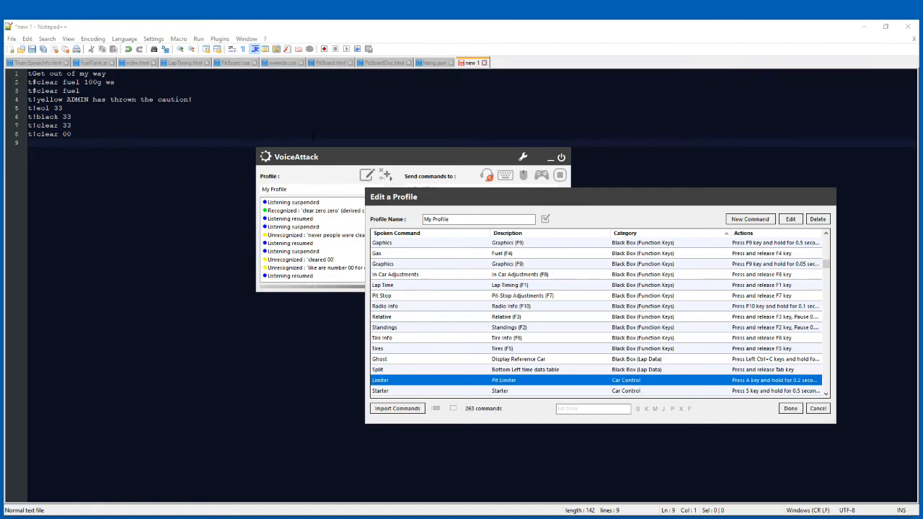
key(Down)
key(Down)
key(Up)
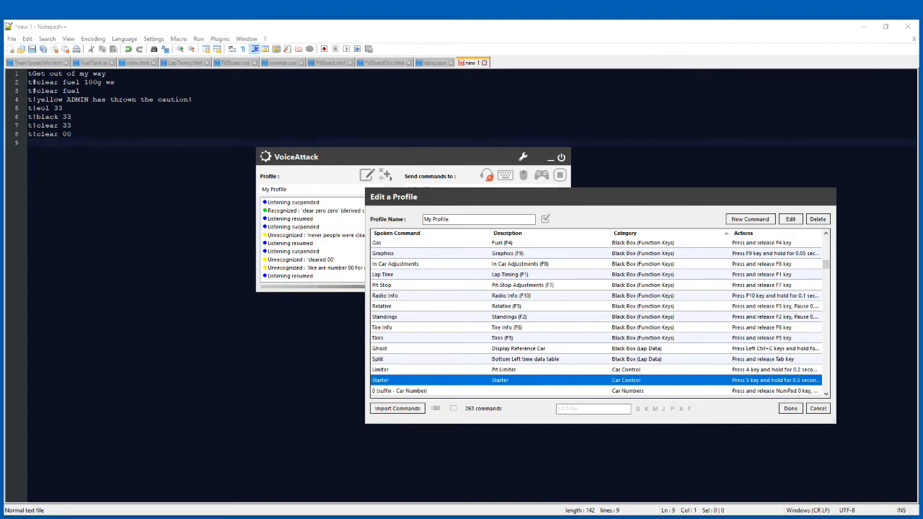
key(Down)
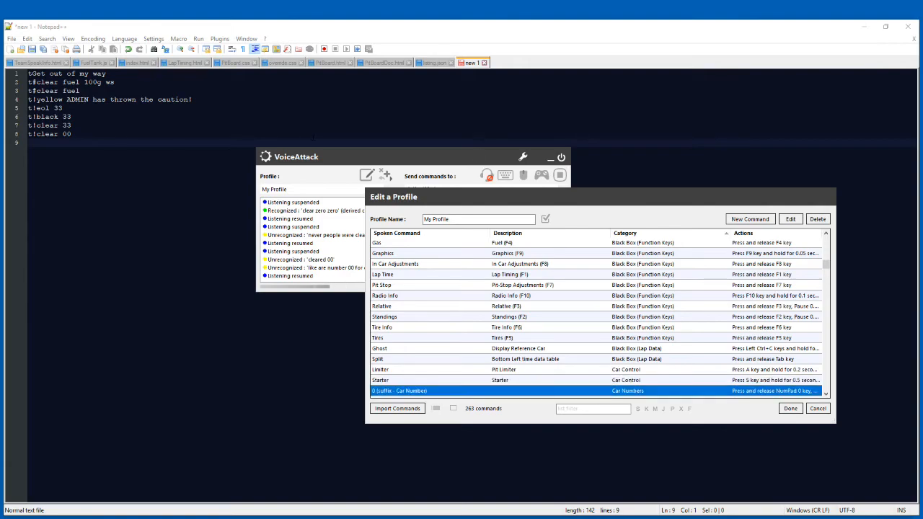
key(Down)
key(Up)
key(Up)
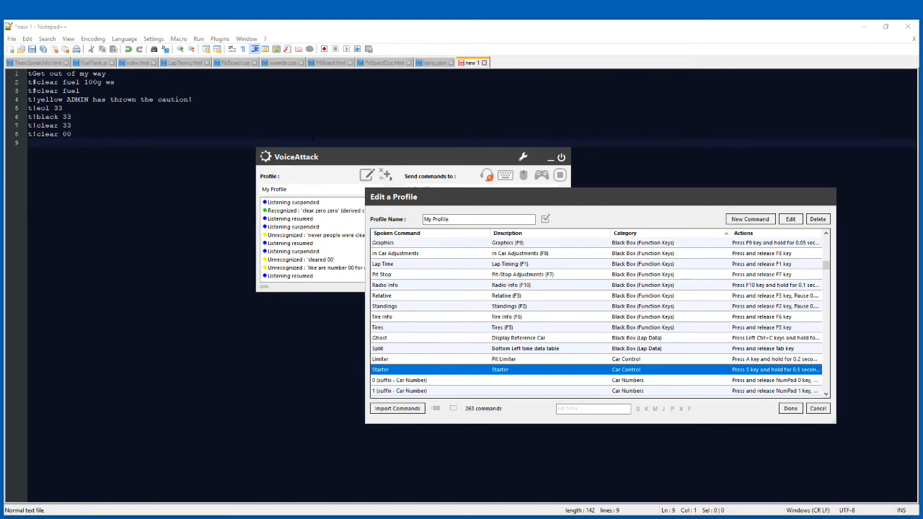
Look through the Car Numbers, Enter/Exit/Tow, Fuel Control and Misc commands, ending at Previous in Pit Control.
key(3)
key(3)
key(Page_Down)
key(Page_Down)
key(Page_Down)
key(Page_Down)
key(Page_Down)
key(Page_Down)
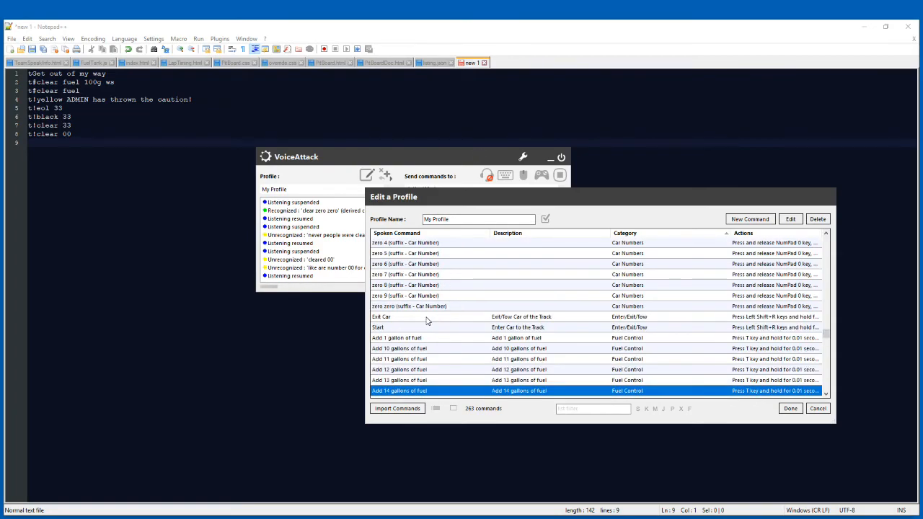
key(Page_Down)
key(Page_Down)
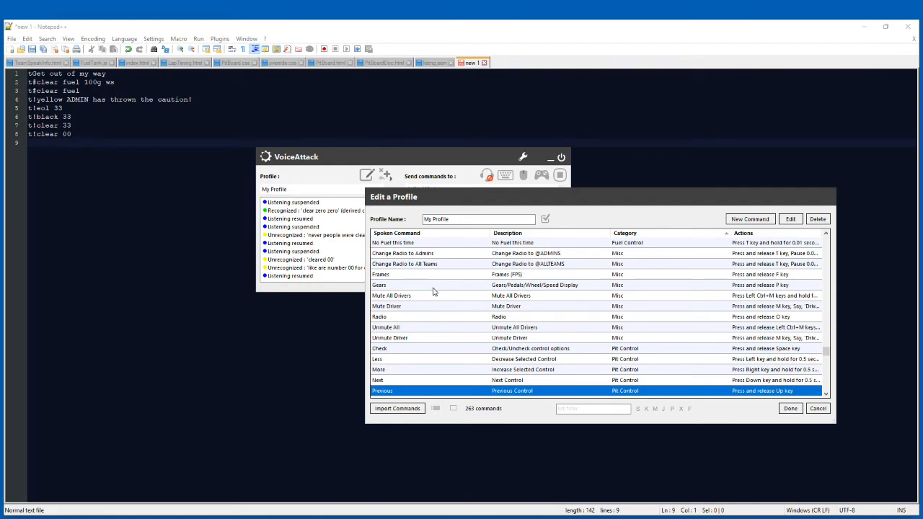
Review the Pit Control, Pit Strategy and Replay commands down to the start of the Text Message category.
scroll(443, 300, down, 3)
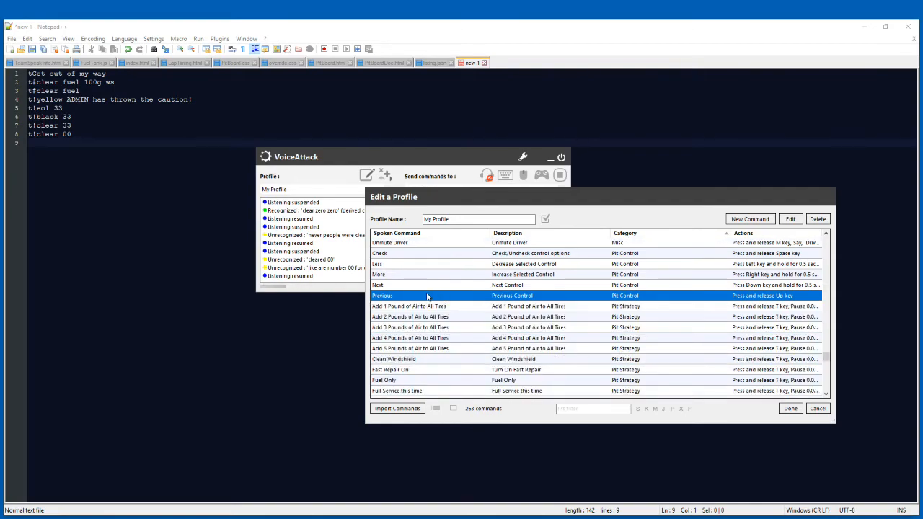
scroll(432, 300, up, 1)
scroll(426, 302, down, 2)
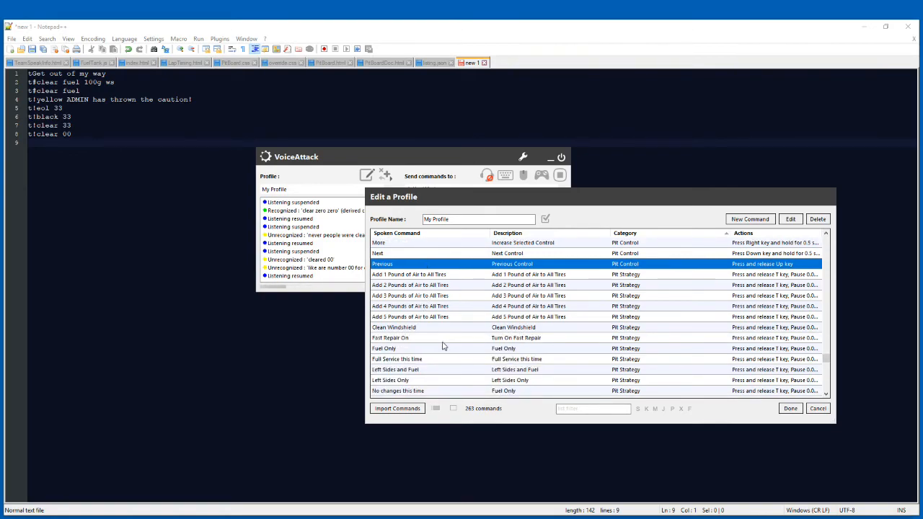
scroll(440, 357, down, 1)
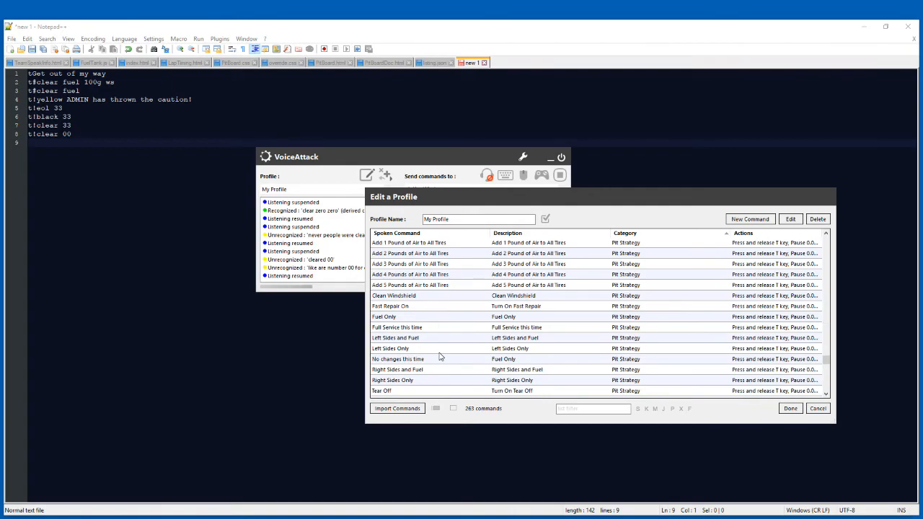
scroll(441, 357, down, 1)
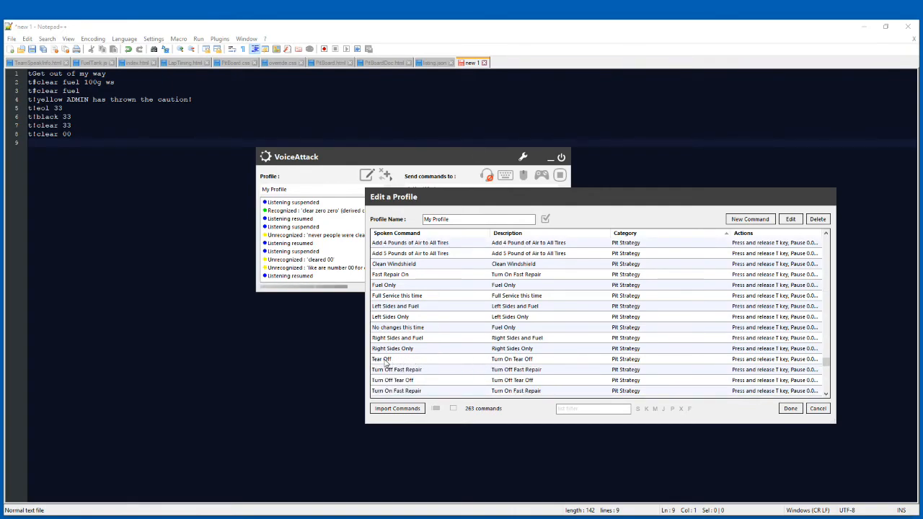
scroll(394, 360, down, 2)
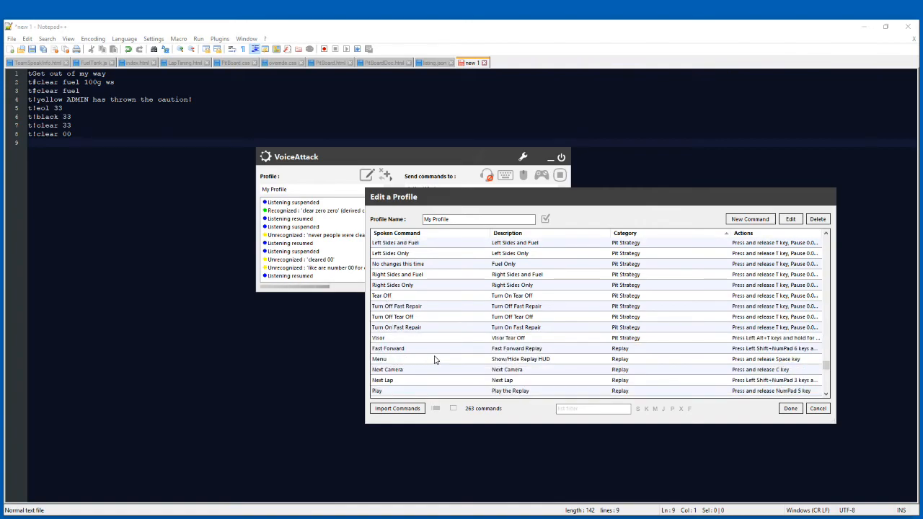
scroll(436, 361, up, 1)
scroll(435, 361, down, 4)
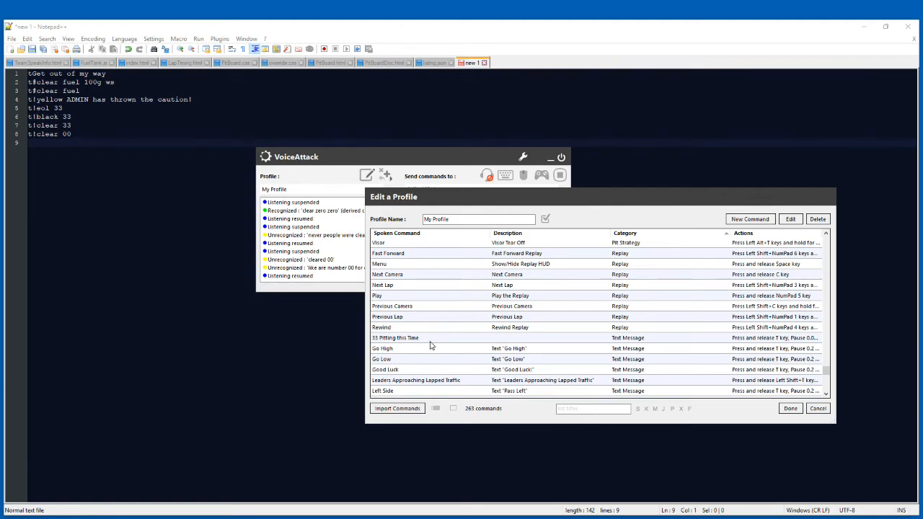
Review the Text Message and Voice Attack category commands, including the dictation commands, and return to the first Text Message entries.
scroll(430, 347, down, 1)
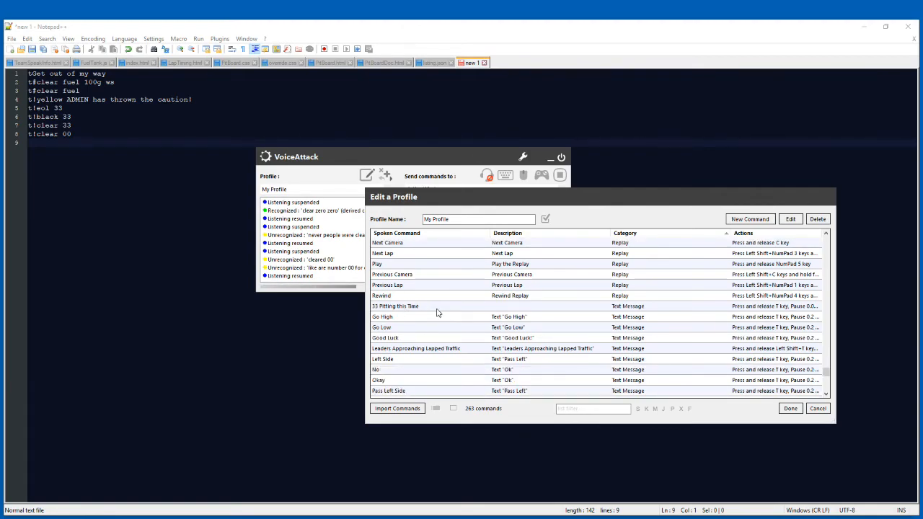
scroll(449, 318, down, 2)
scroll(450, 323, up, 1)
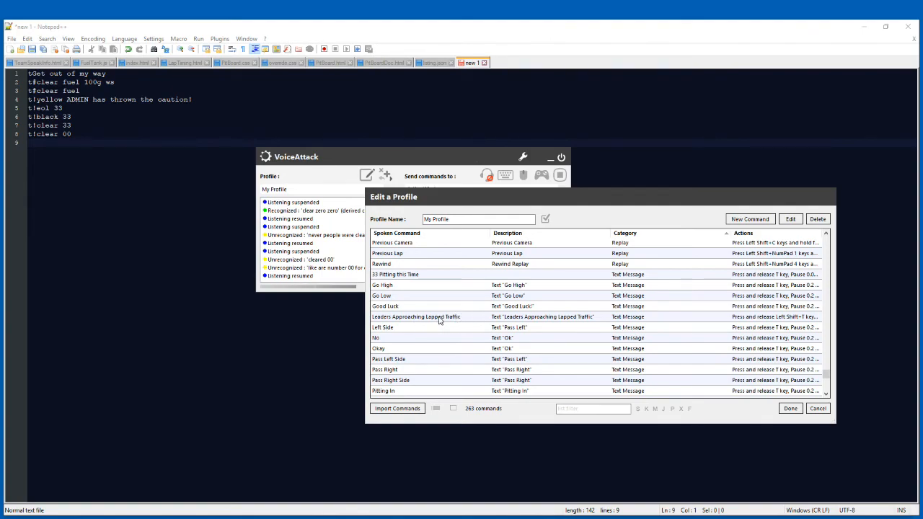
scroll(465, 348, down, 3)
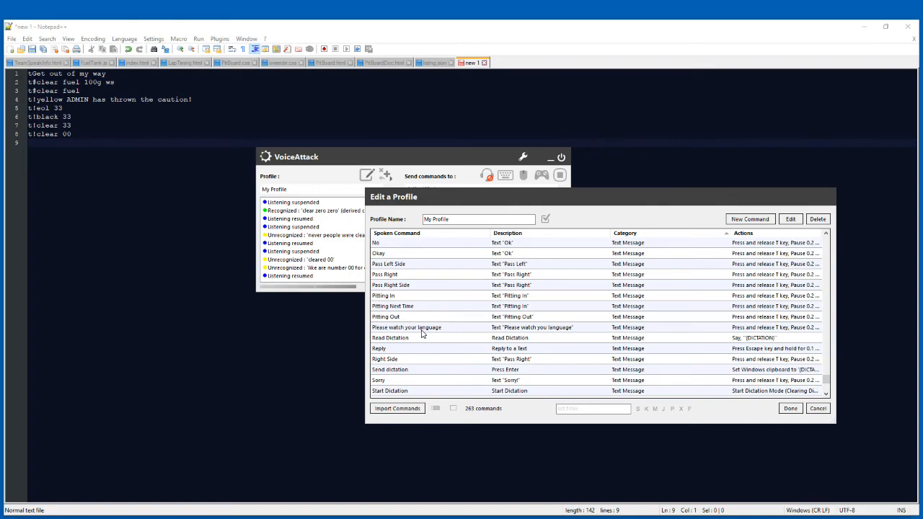
scroll(424, 333, down, 2)
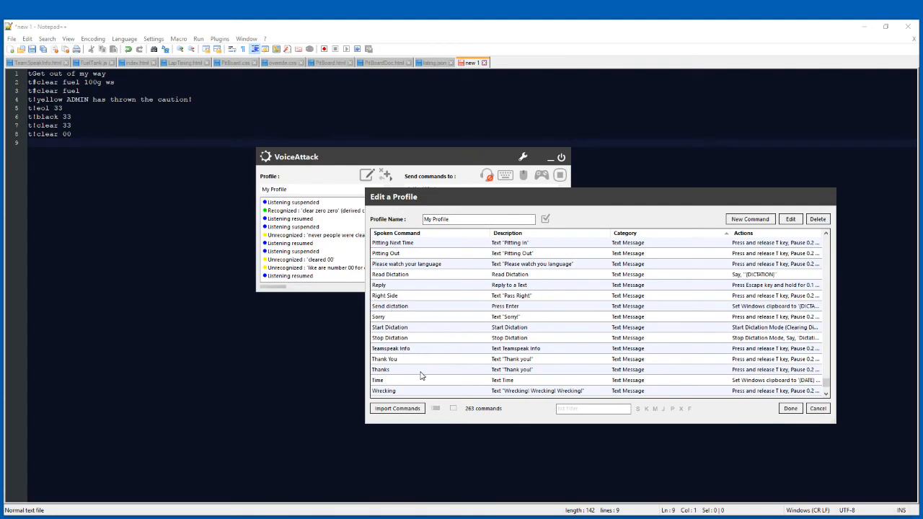
scroll(422, 376, down, 1)
scroll(397, 375, down, 1)
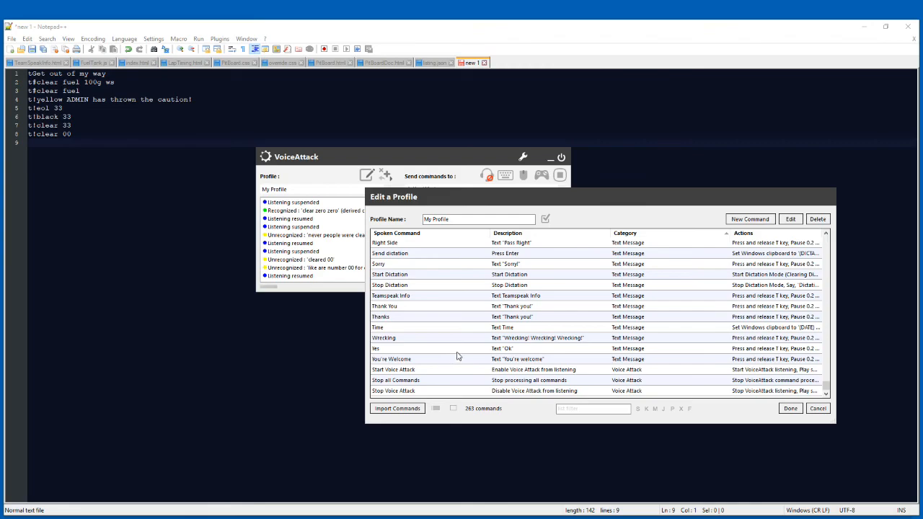
scroll(457, 353, up, 3)
scroll(456, 354, up, 4)
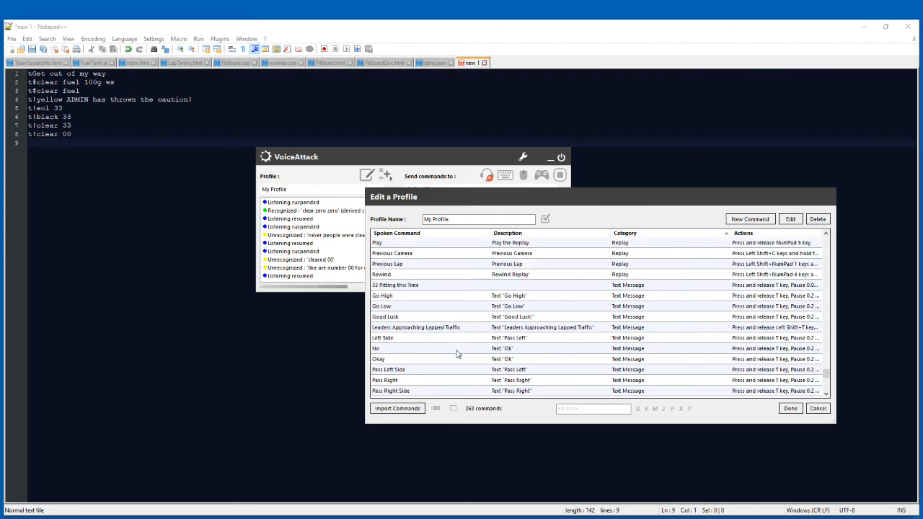
scroll(457, 354, down, 1)
scroll(457, 353, up, 1)
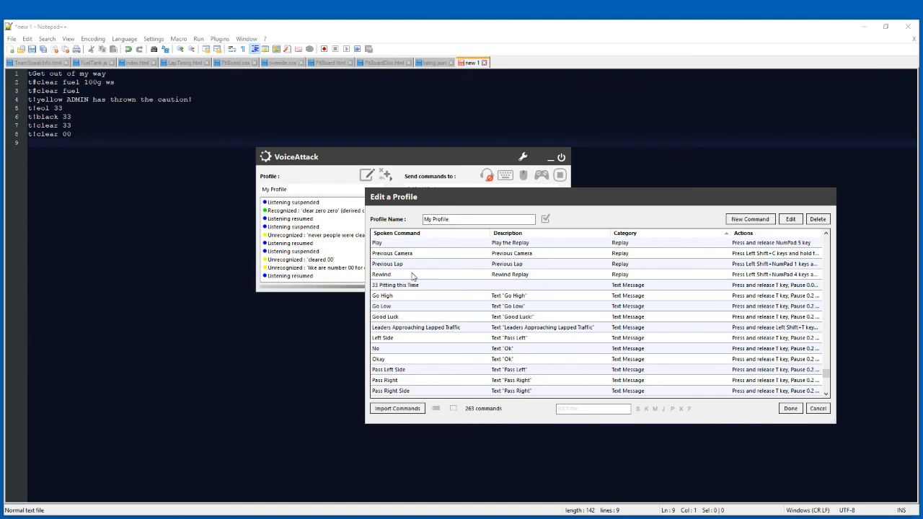
Finish editing My Profile and move the VoiceAttack window nearer the middle of the screen.
click(791, 409)
drag(380, 160, 426, 209)
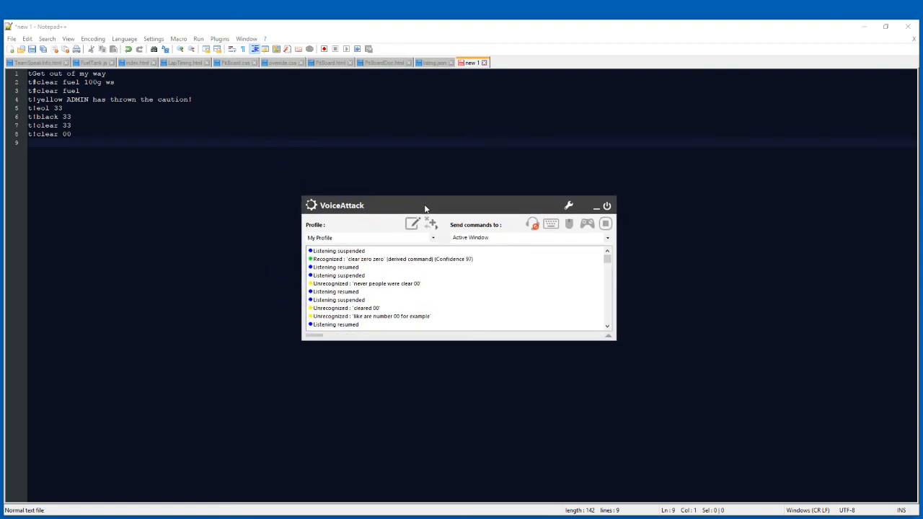